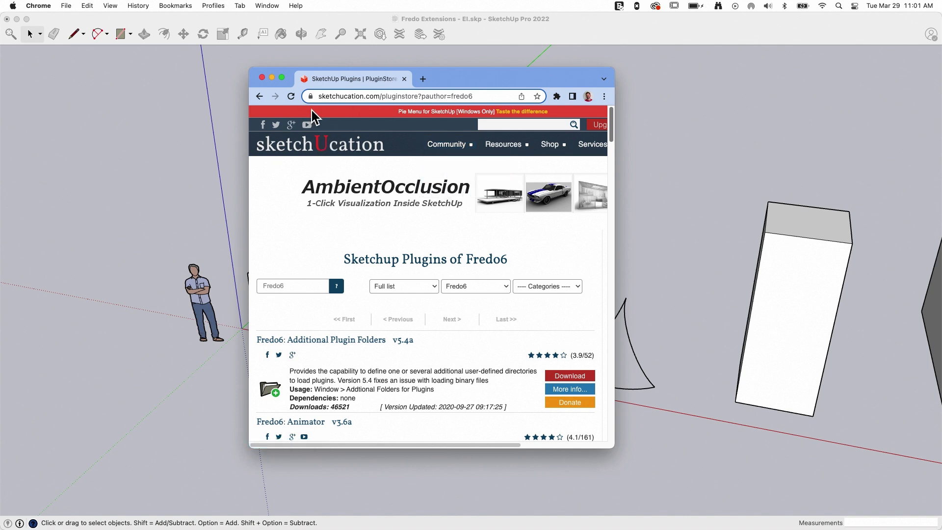
Browse the Fredo6 plugin list on SketchUcation, then close the browser window to return to the SketchUp model
scroll(289, 147, "down", 5)
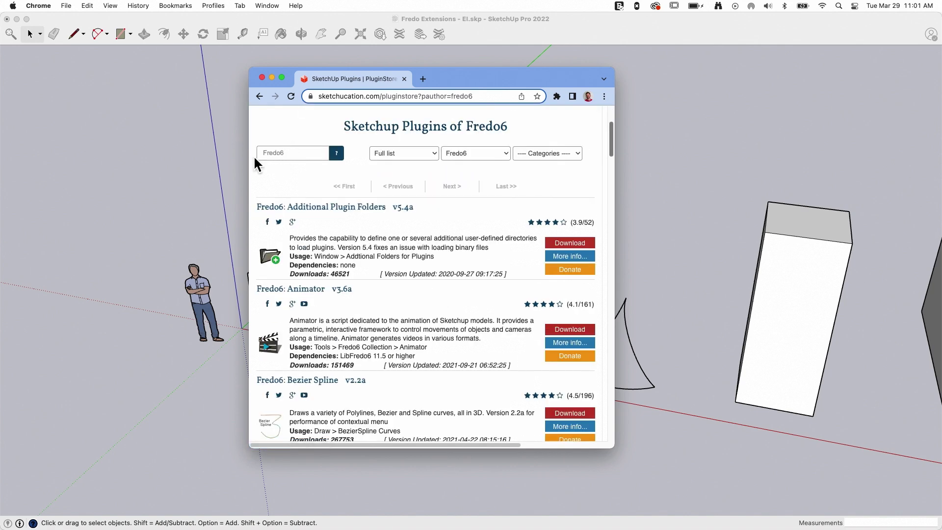
scroll(294, 192, "down", 12)
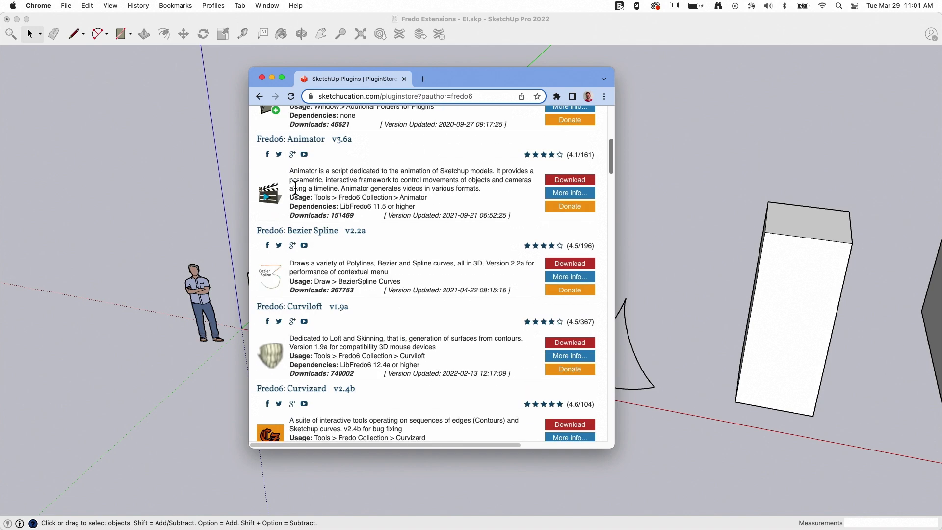
scroll(295, 188, "up", 2)
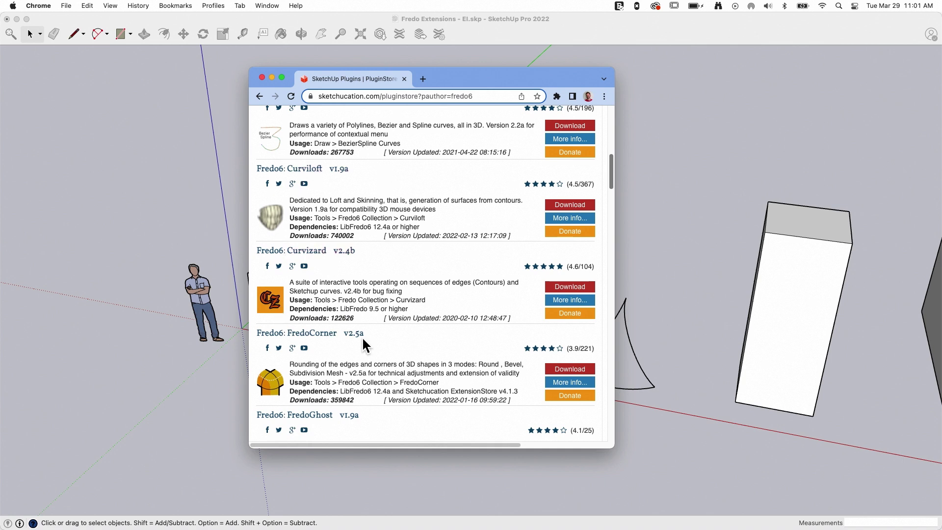
left_click(262, 77)
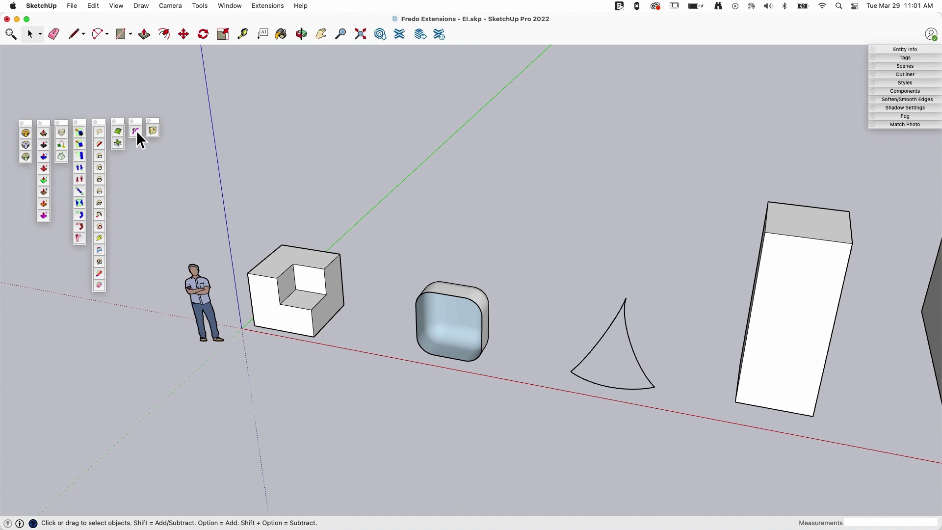
Round all edges of the notched cube with RoundCorner, using a 6" offset and 6 segments
scroll(341, 302, "up", 5)
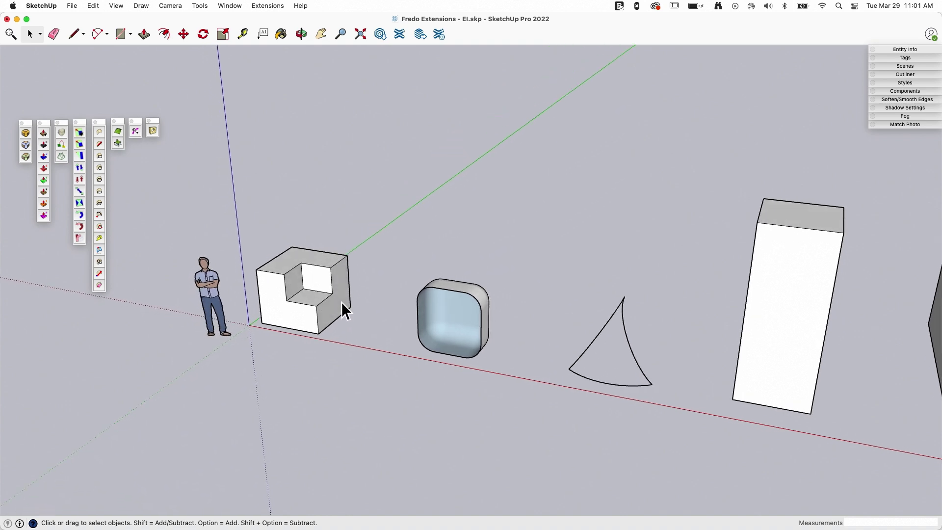
scroll(333, 296, "up", 5)
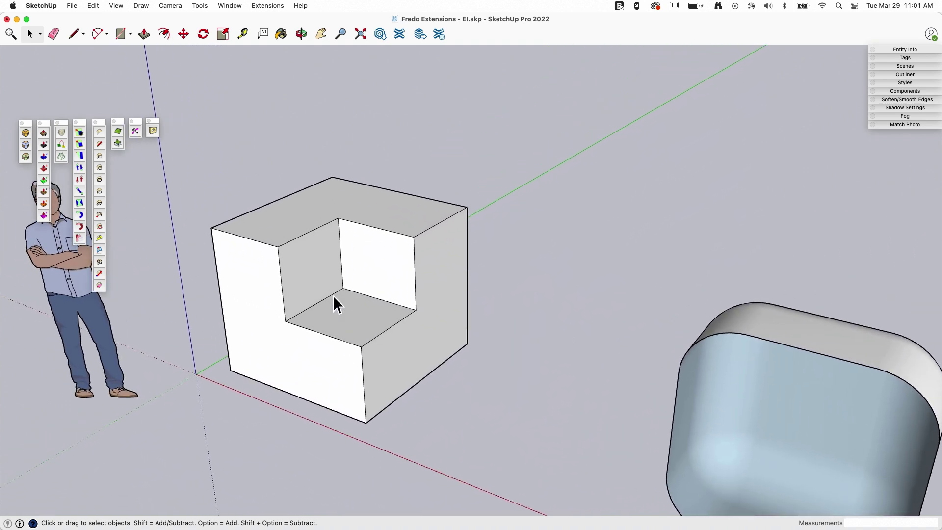
scroll(345, 298, "up", 2)
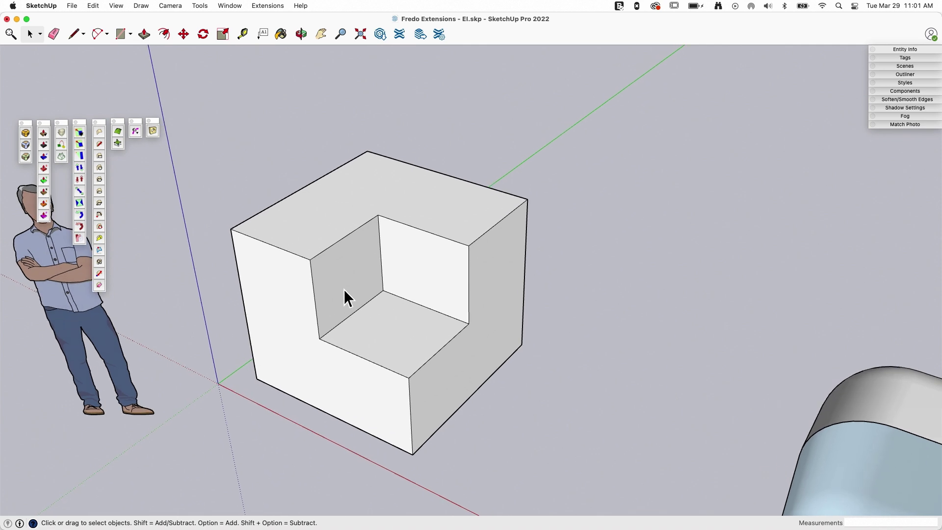
triple_click(399, 244)
middle_click_drag(406, 147, 399, 392)
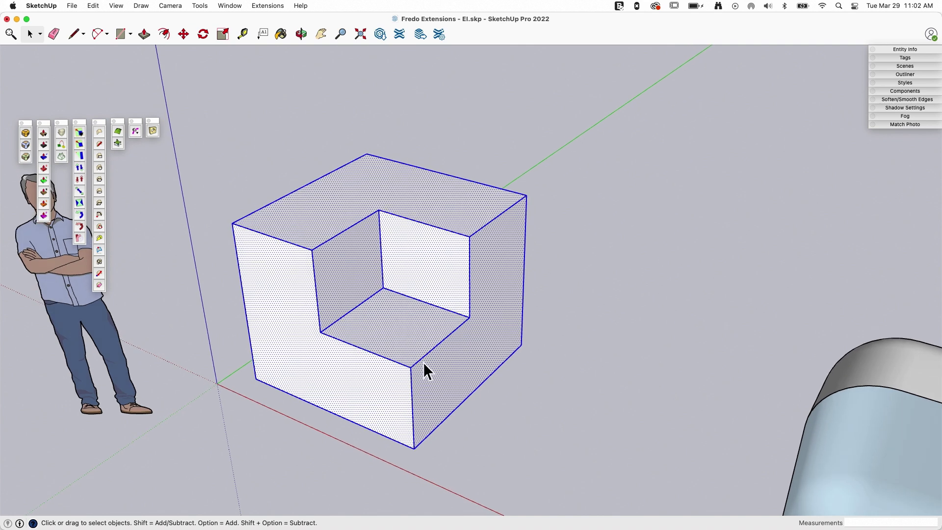
left_click(25, 133)
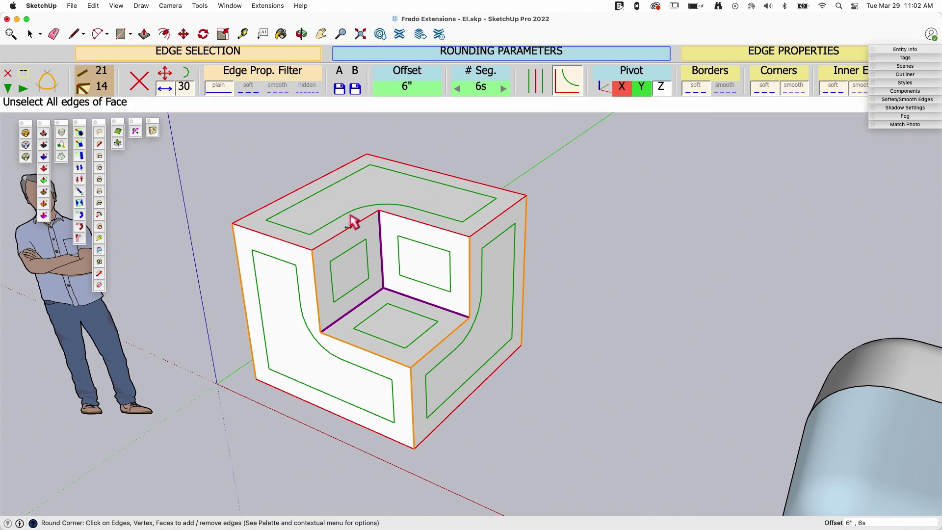
left_click(607, 189)
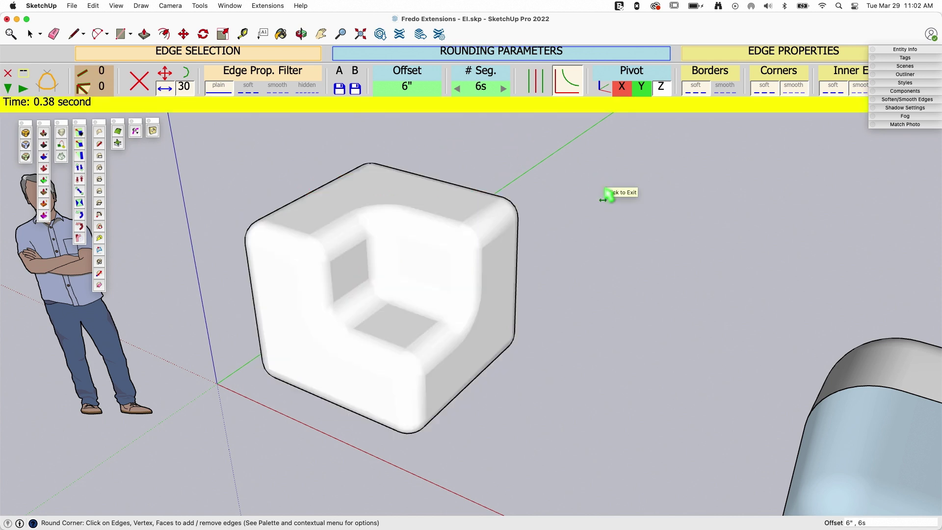
left_click(593, 169)
scroll(383, 217, "up", 6)
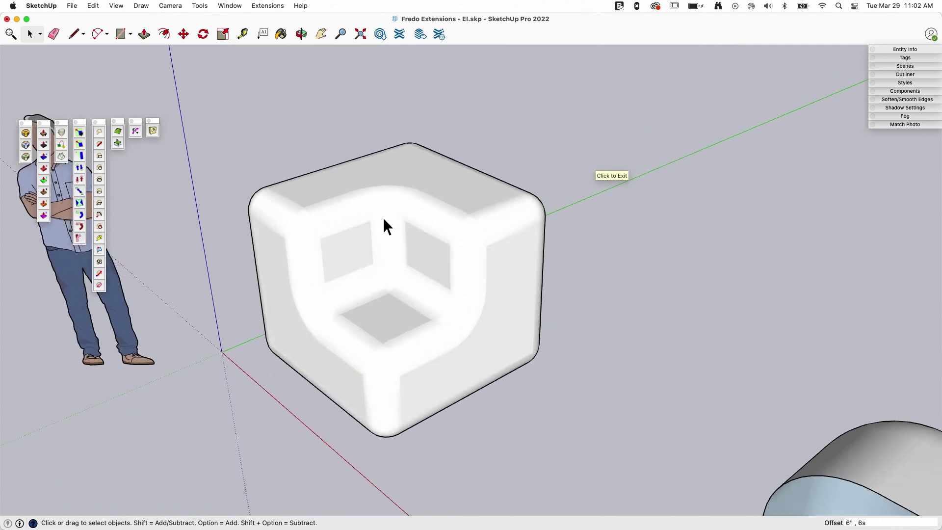
middle_click_drag(466, 356, 499, 327)
scroll(499, 327, "down", 5)
middle_click_drag(450, 311, 501, 185)
Select the open rounded shell's surface and temporarily show hidden geometry to inspect its facets
scroll(431, 304, "down", 2)
scroll(431, 304, "down", 2)
scroll(540, 278, "up", 3)
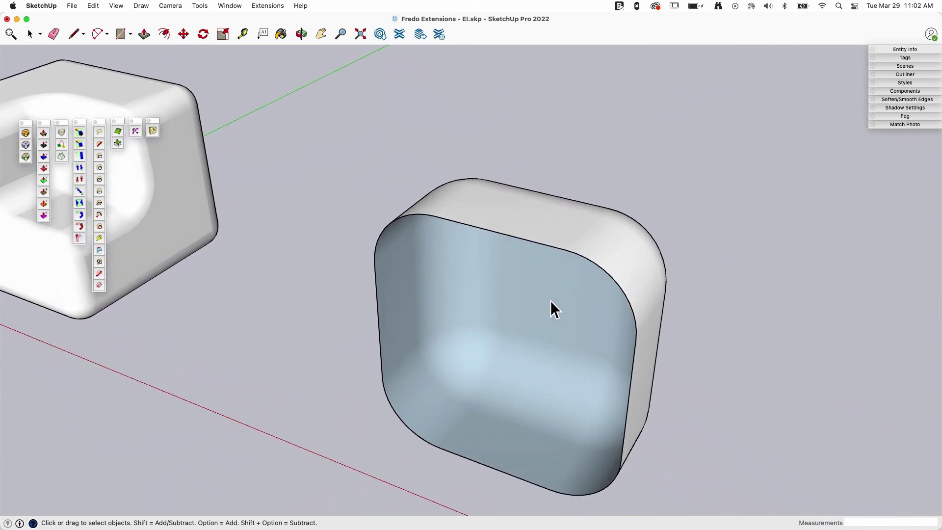
scroll(550, 300, "up", 3)
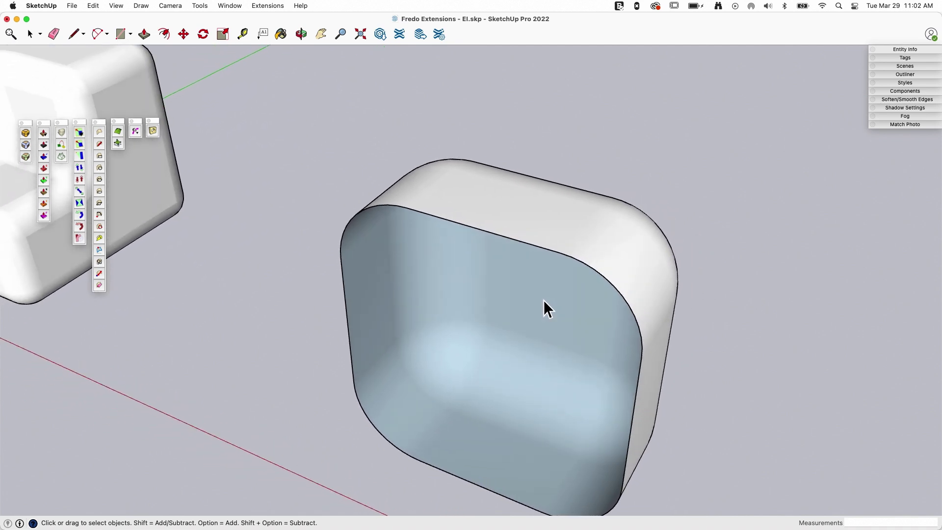
scroll(544, 300, "down", 2)
middle_click_drag(554, 235, 537, 213)
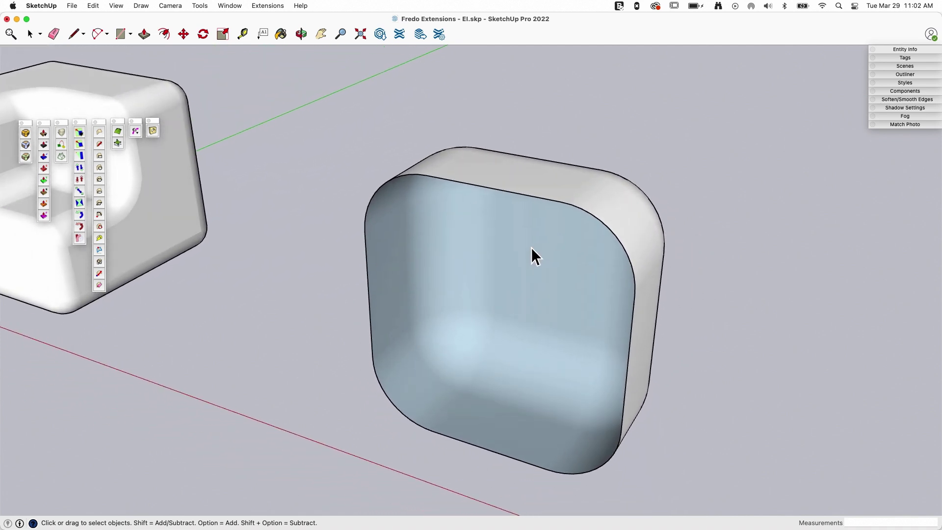
scroll(531, 247, "up", 4)
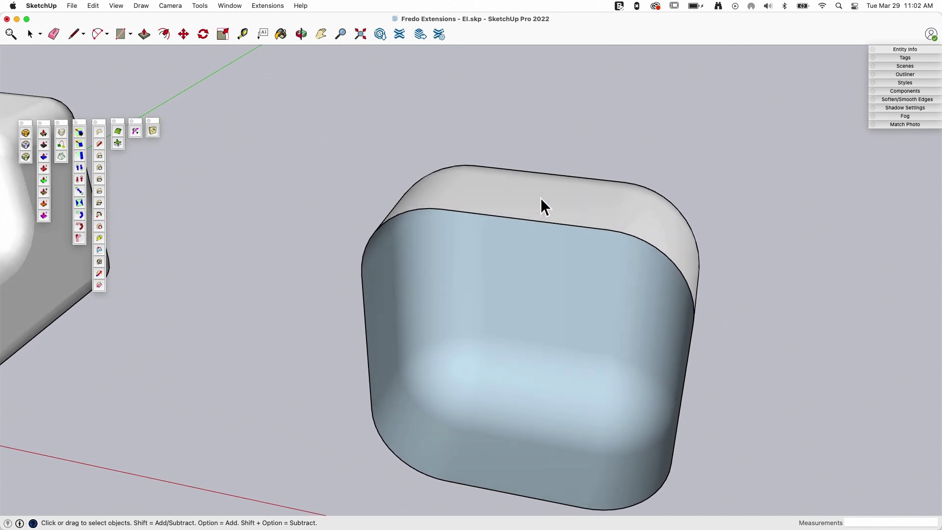
scroll(491, 201, "down", 3)
left_click(516, 267)
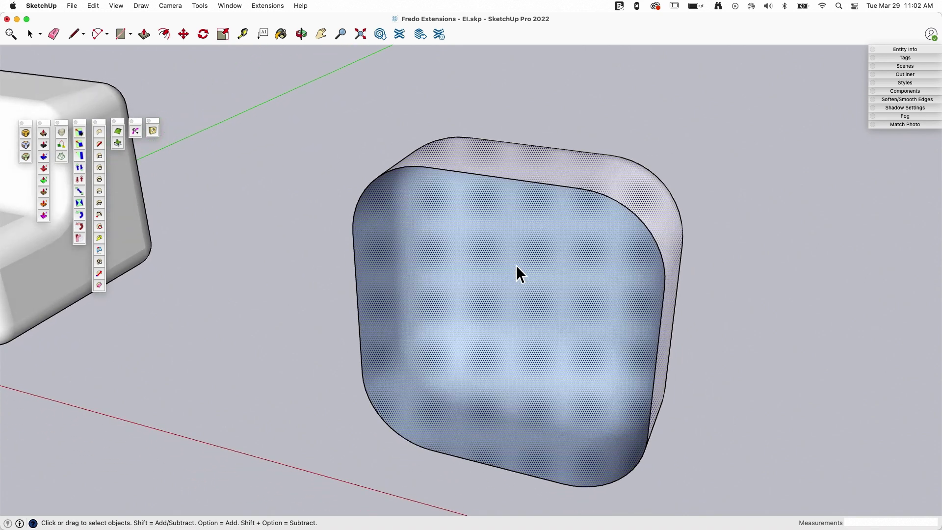
key("alt+h")
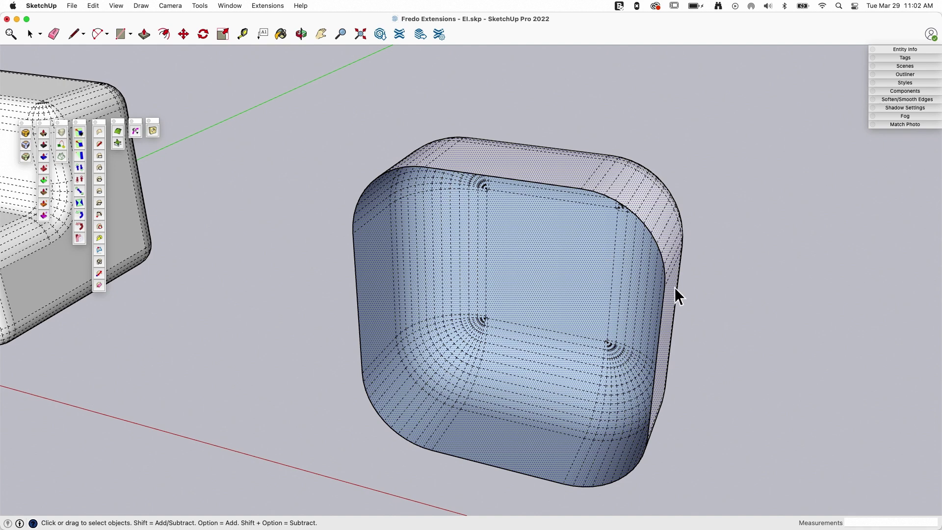
key("alt+h")
middle_click_drag(594, 273, 449, 213)
middle_click_drag(476, 161, 493, 144)
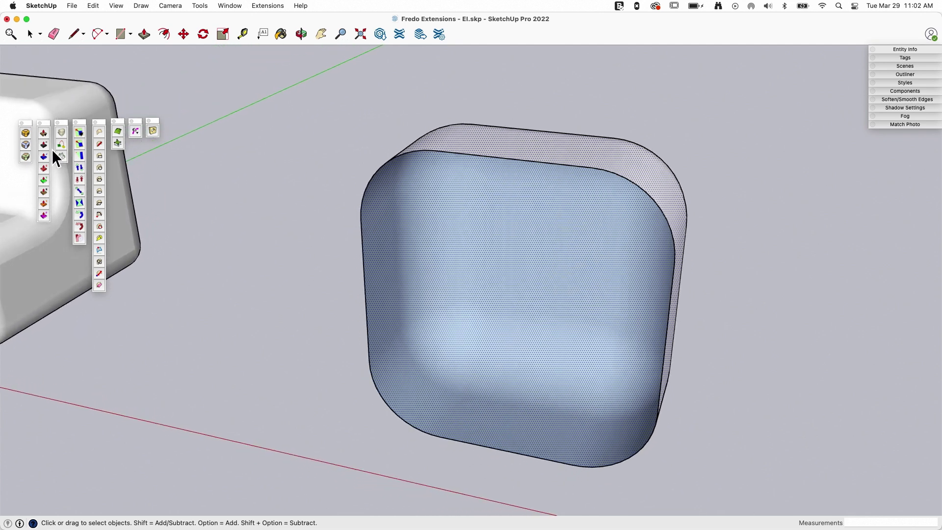
Thicken the selected rounded shell outward by about 6 3/16" with Joint Push Pull
left_click(43, 157)
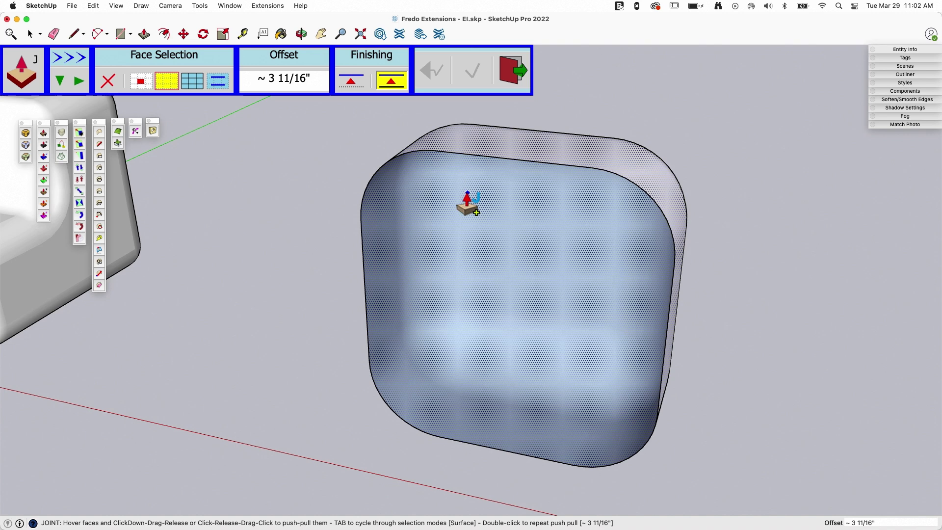
left_click_drag(426, 198, 410, 209)
left_click(766, 222)
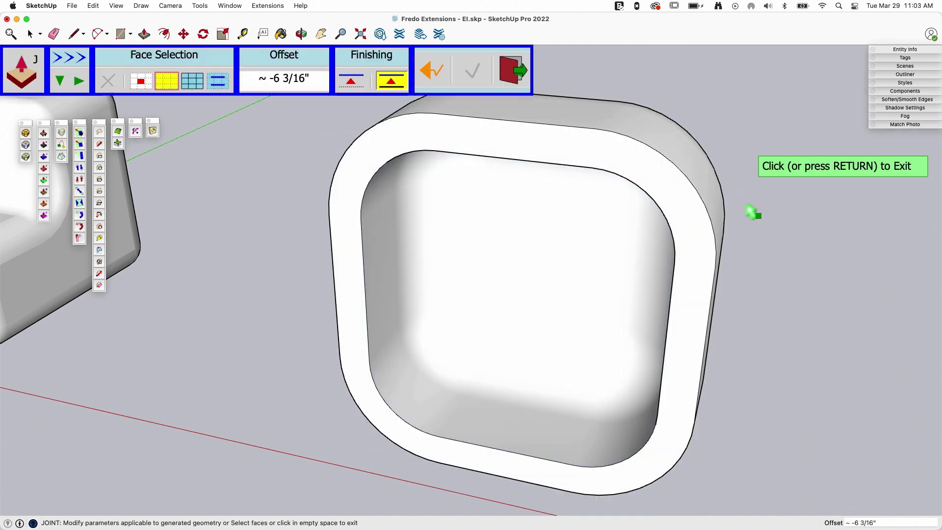
scroll(753, 212, "up", 3)
left_click(749, 207)
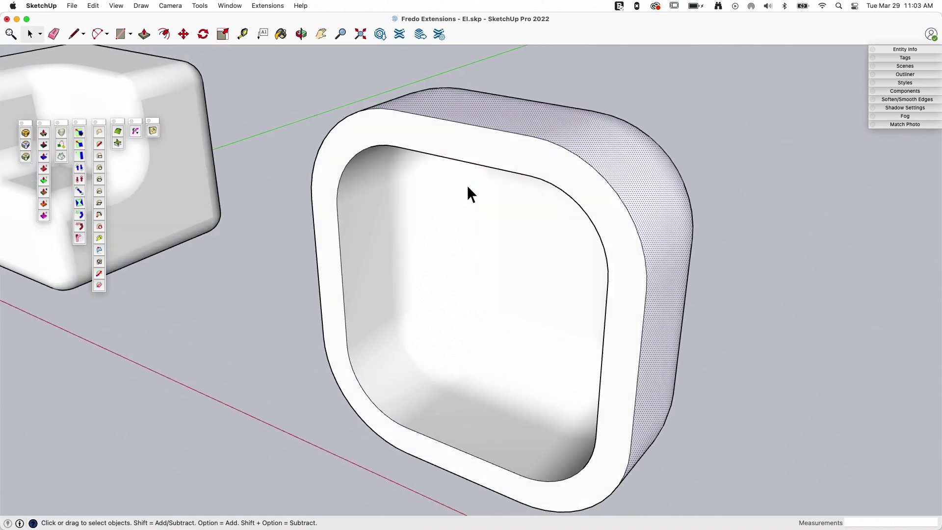
middle_click_drag(467, 184, 530, 208)
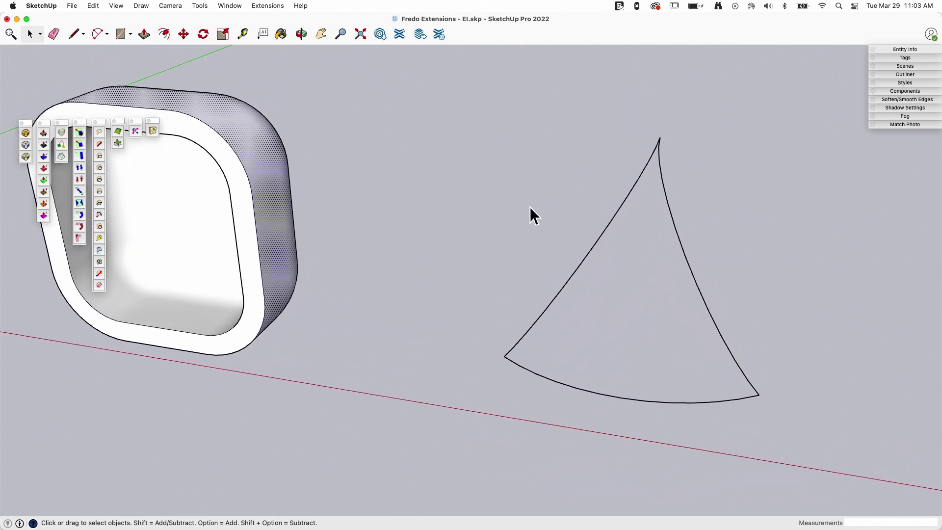
Select the three connected curves beside the shell and fill them with a surface using Curviloft skinning
middle_click_drag(465, 116, 459, 142)
middle_click_drag(579, 401, 392, 314)
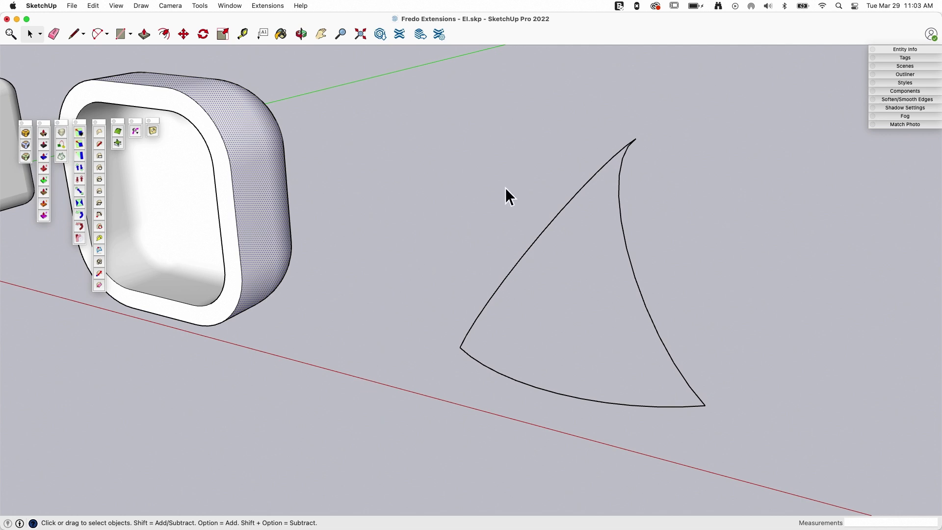
middle_click_drag(718, 139, 700, 392)
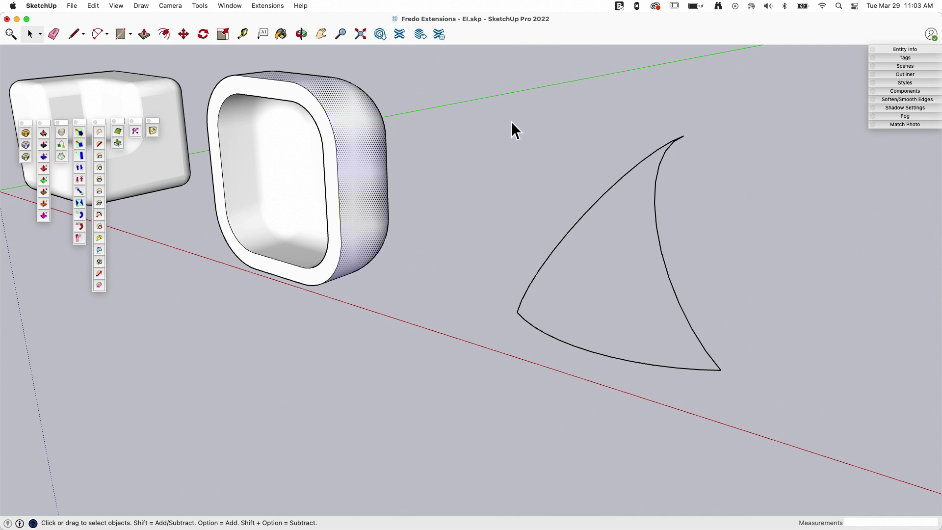
left_click_drag(504, 114, 768, 412)
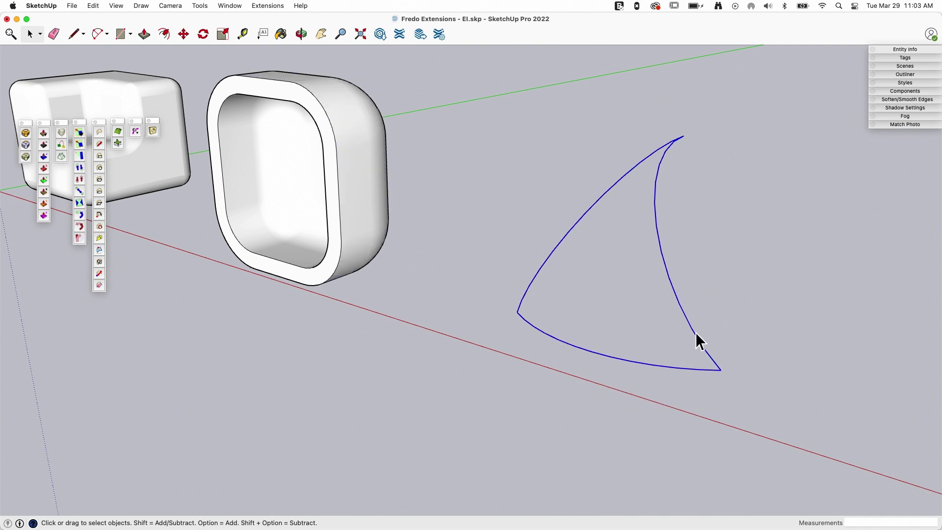
left_click(61, 157)
left_click(483, 346)
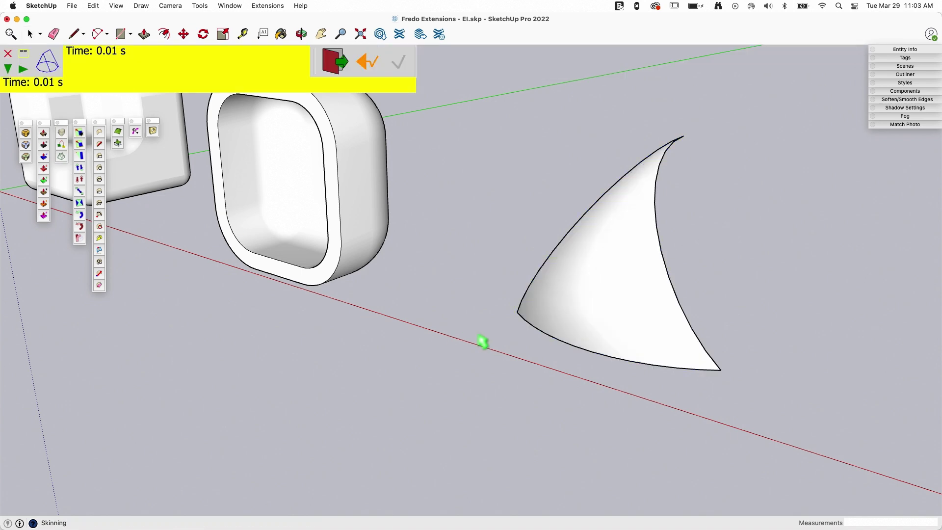
scroll(633, 282, "up", 6)
middle_click_drag(647, 273, 621, 372)
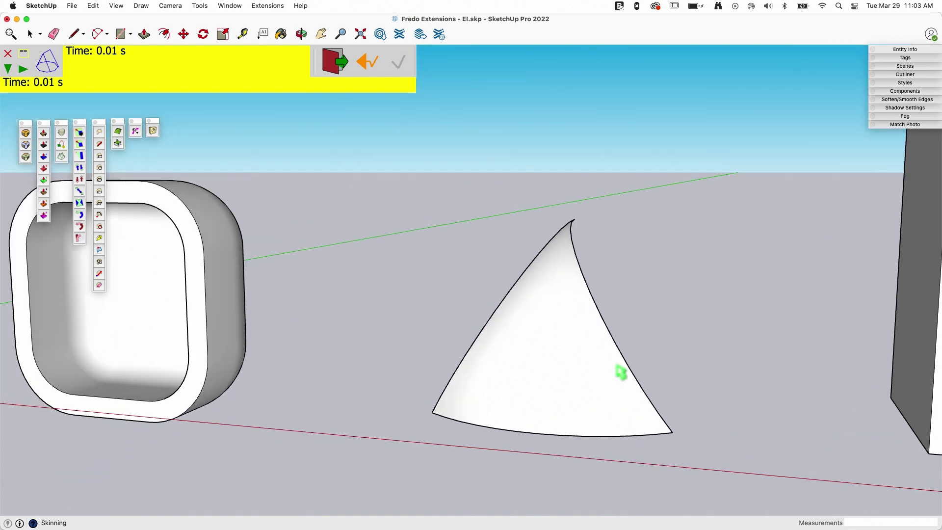
key("space")
Twist the tall box about its vertical axis with FredoScale Box Twisting, rotating its top face
key("Page_Down")
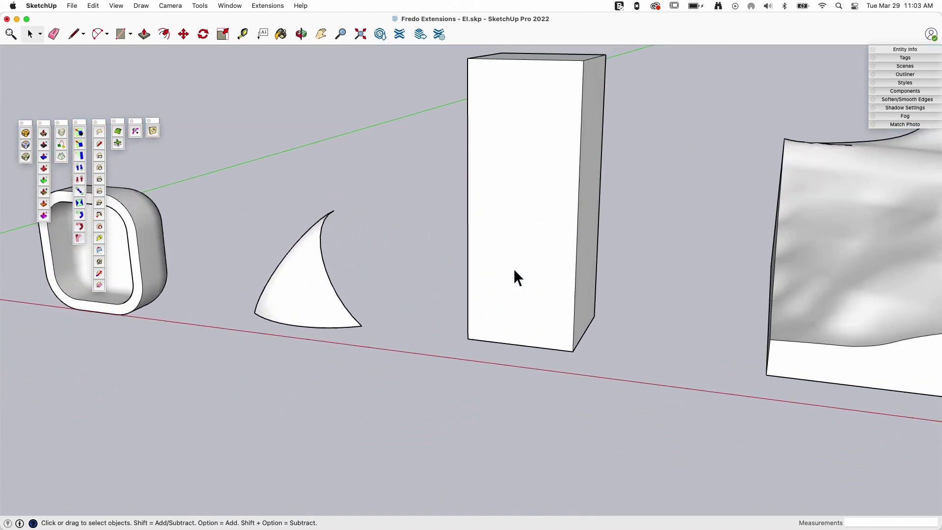
triple_click(521, 260)
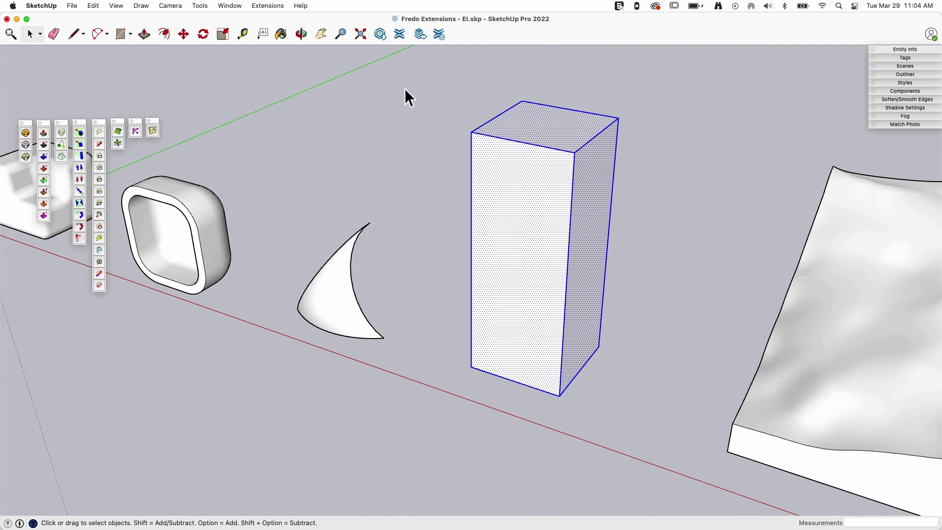
middle_click_drag(534, 158, 517, 148)
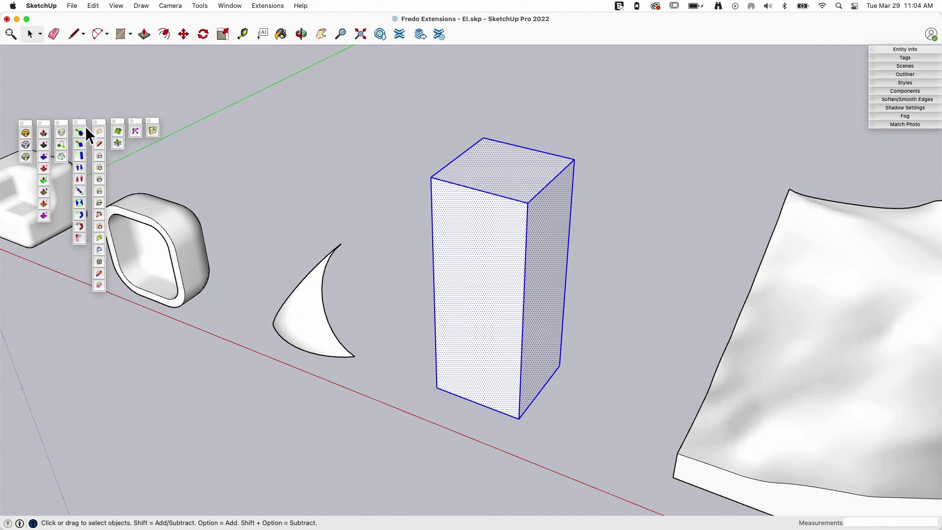
left_click(200, 6)
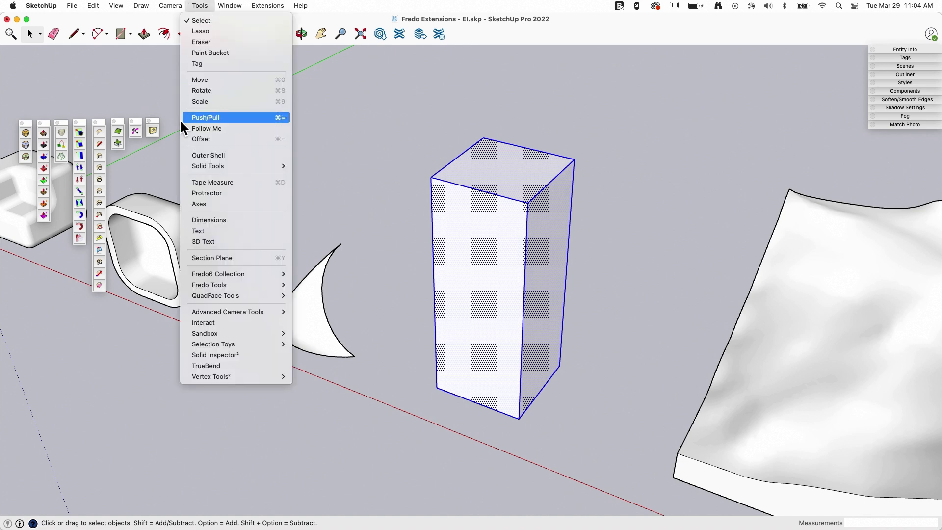
mouse_move(216, 274)
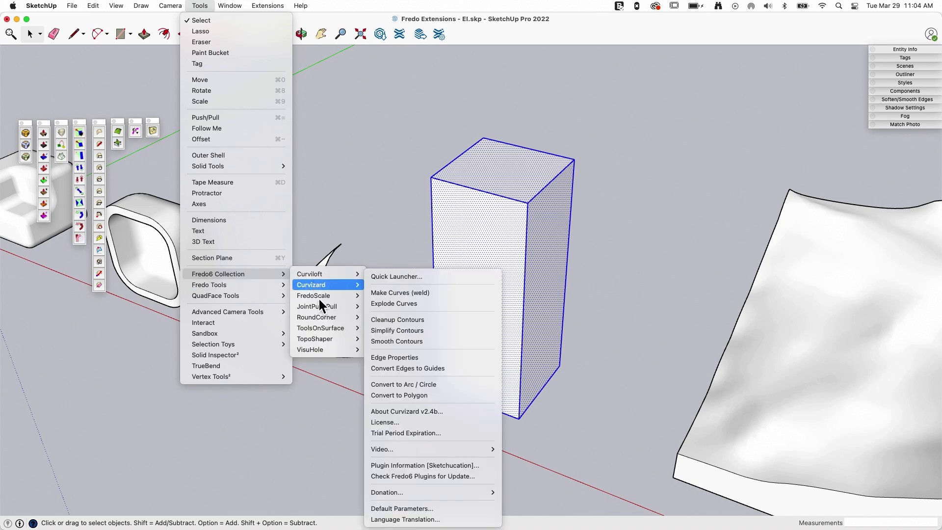
mouse_move(335, 285)
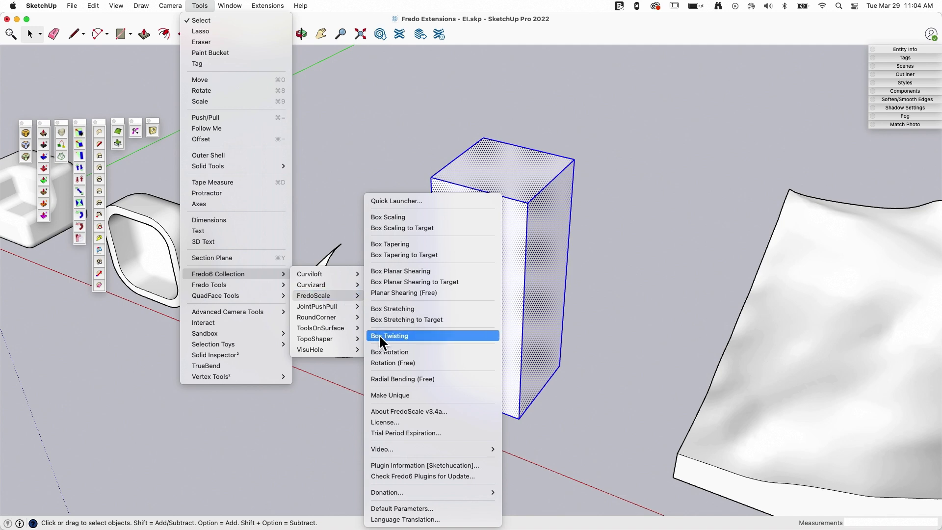
left_click(381, 336)
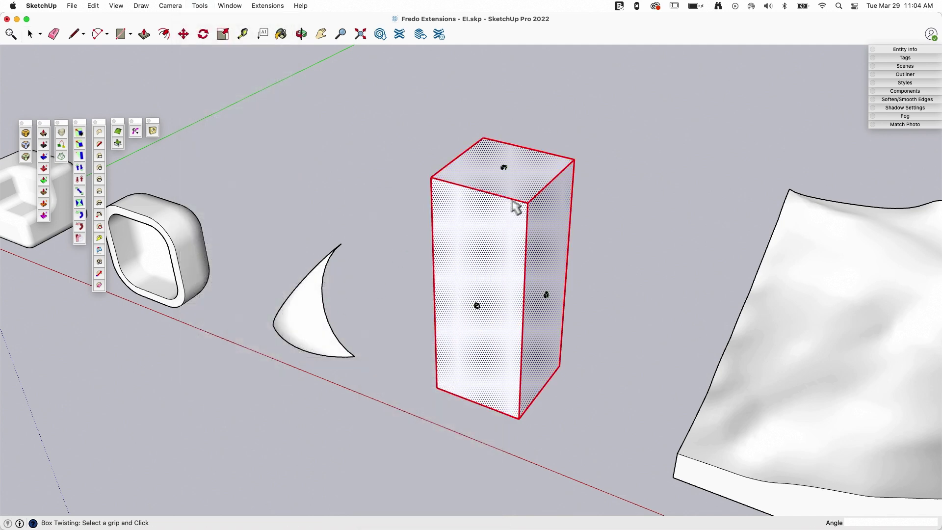
left_click(504, 169)
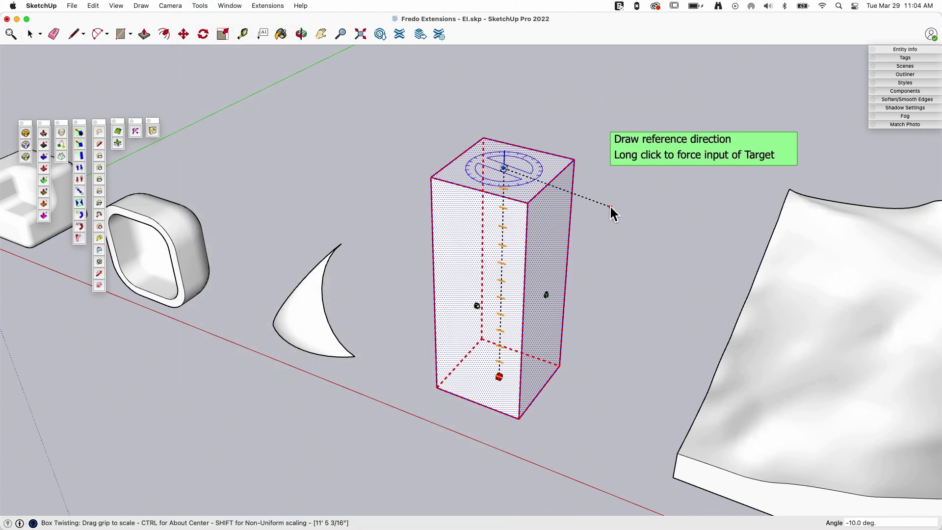
left_click(622, 191)
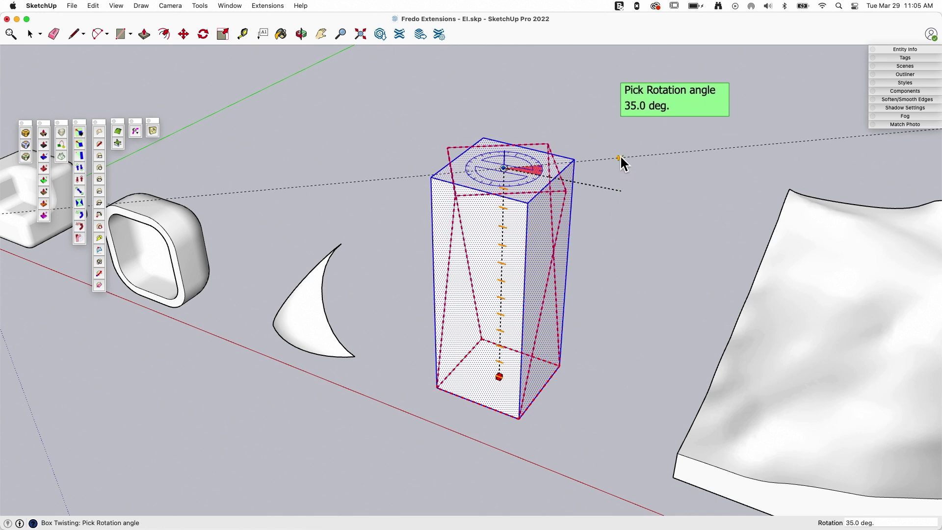
left_click(613, 145)
key("space")
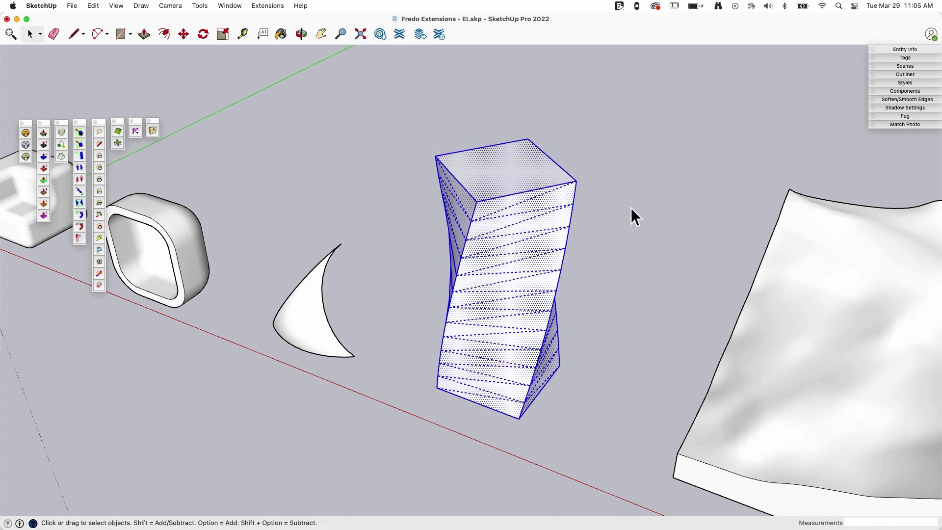
left_click(632, 208)
Draw a diagonal line across the wavy terrain surface with the Tools on Surface line tool
middle_click_drag(632, 208, 434, 273)
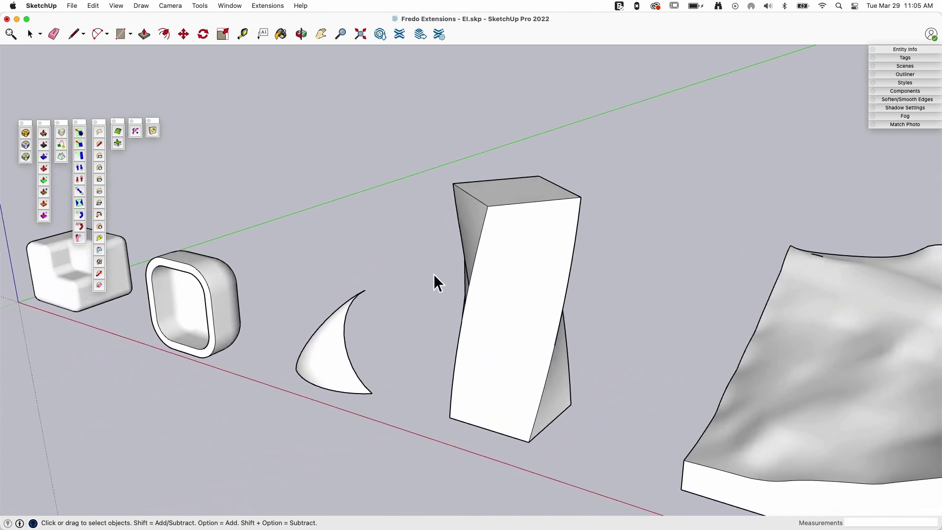
middle_click_drag(522, 216, 418, 278)
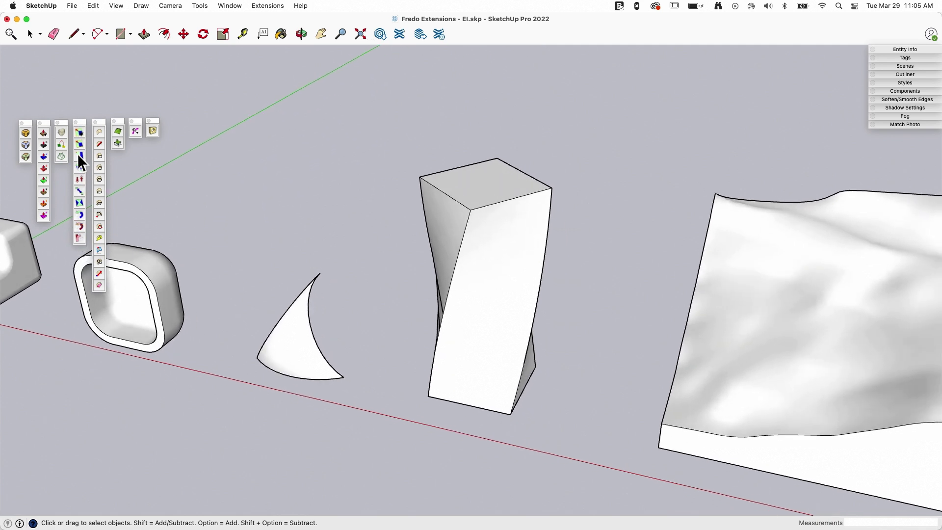
left_click(74, 139)
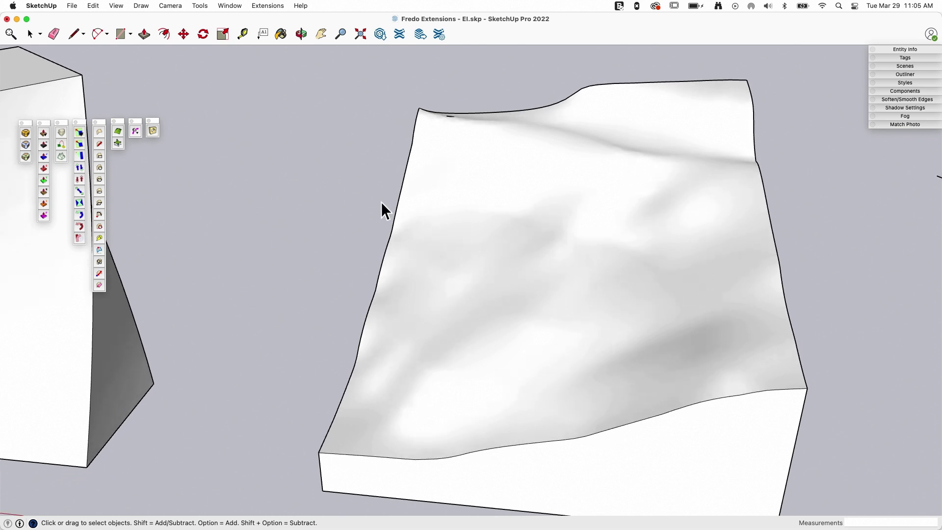
left_click(100, 143)
left_click(610, 148)
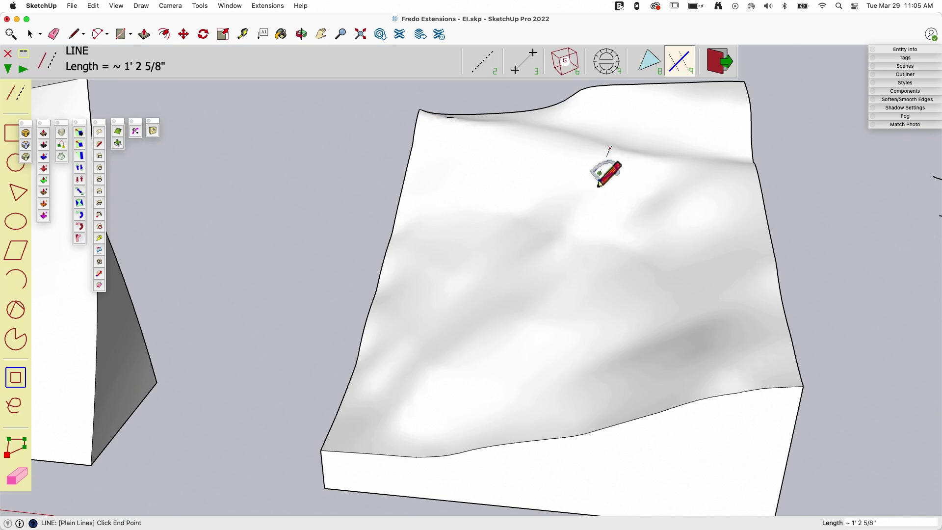
left_click(434, 324)
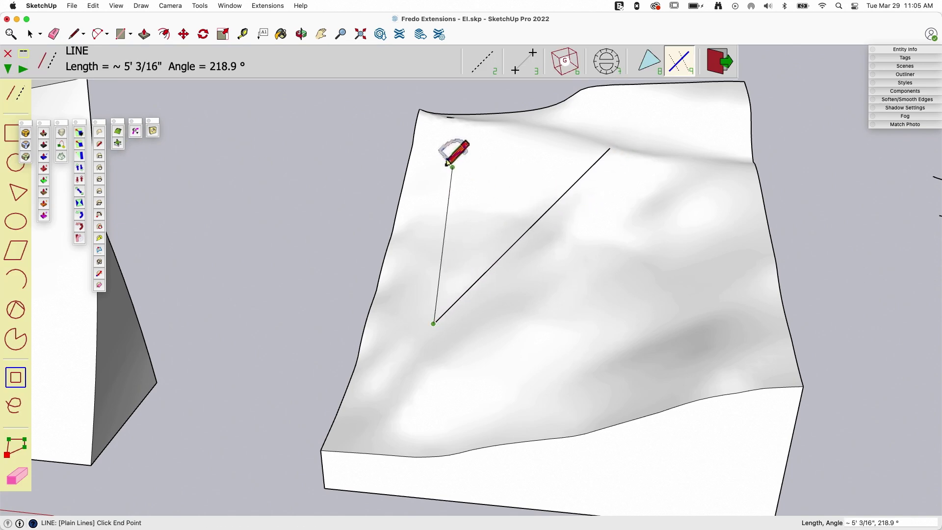
key("space")
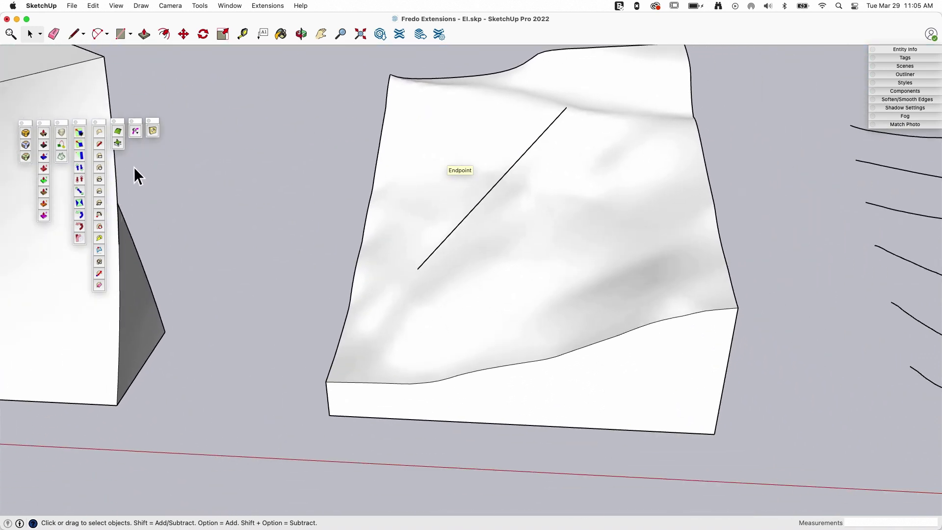
Draw a circle about 3' 9" in diameter on the terrain surface beside the diagonal line, using Circle on Surface
left_click(99, 167)
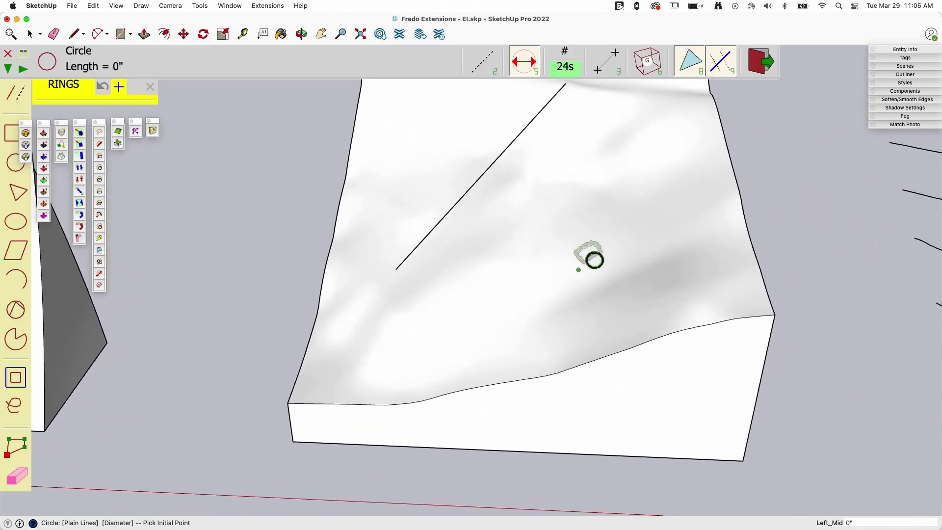
left_click(578, 270)
left_click(699, 223)
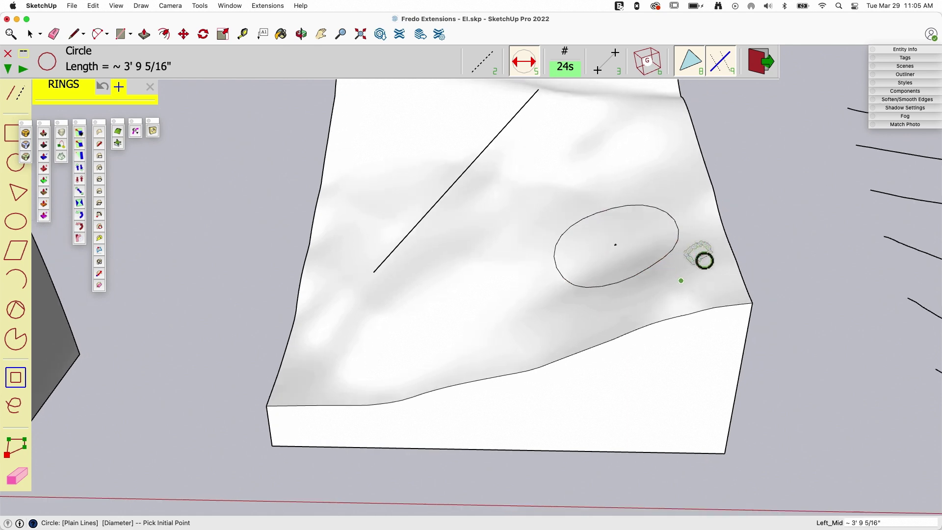
key("space")
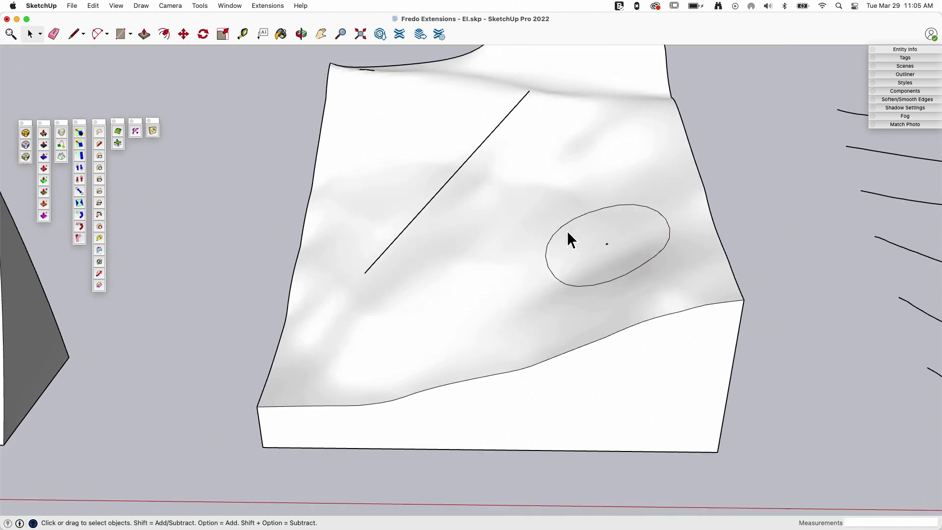
Select the seven contour lines beside the terrain block and generate a solid terrain from them with TopoShaper
middle_click_drag(597, 257, 590, 217)
scroll(543, 228, "down", 3)
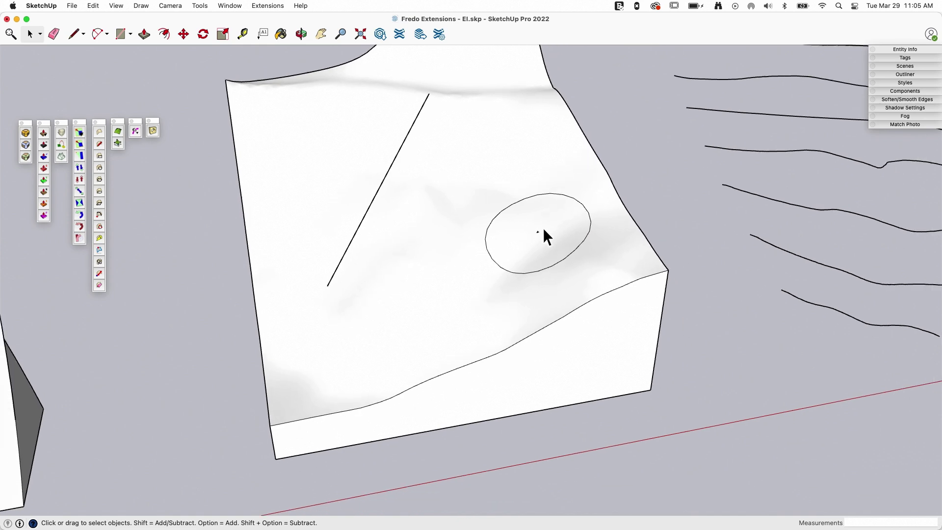
middle_click_drag(396, 224, 408, 84)
left_click_drag(416, 71, 729, 439)
mouse_move(728, 434)
middle_mouse_down()
mouse_move(693, 438)
mouse_move(505, 301)
mouse_move(452, 226)
mouse_move(351, 301)
middle_mouse_up()
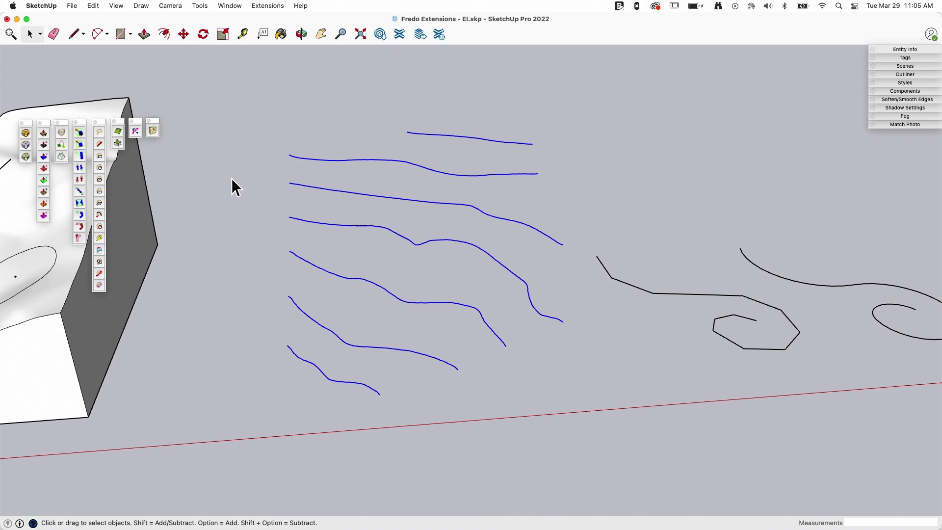
middle_click_drag(142, 142, 118, 132)
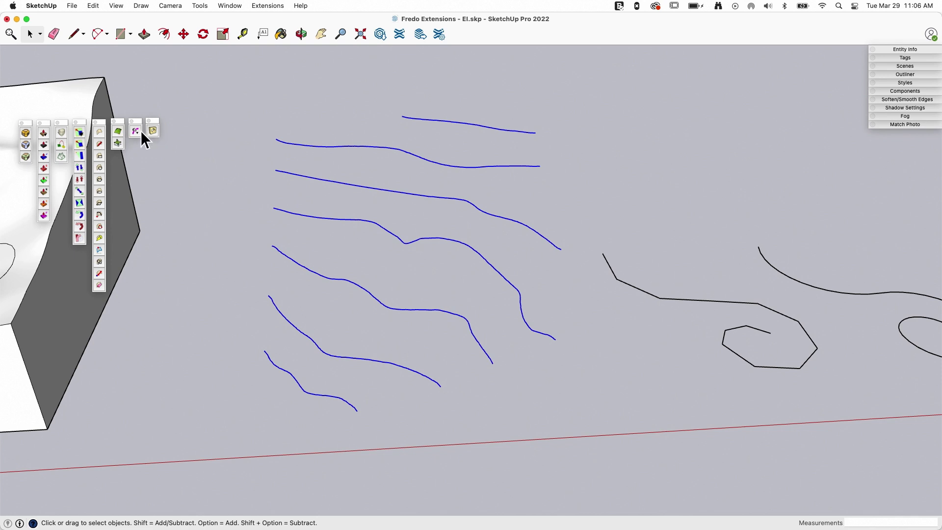
left_click(117, 130)
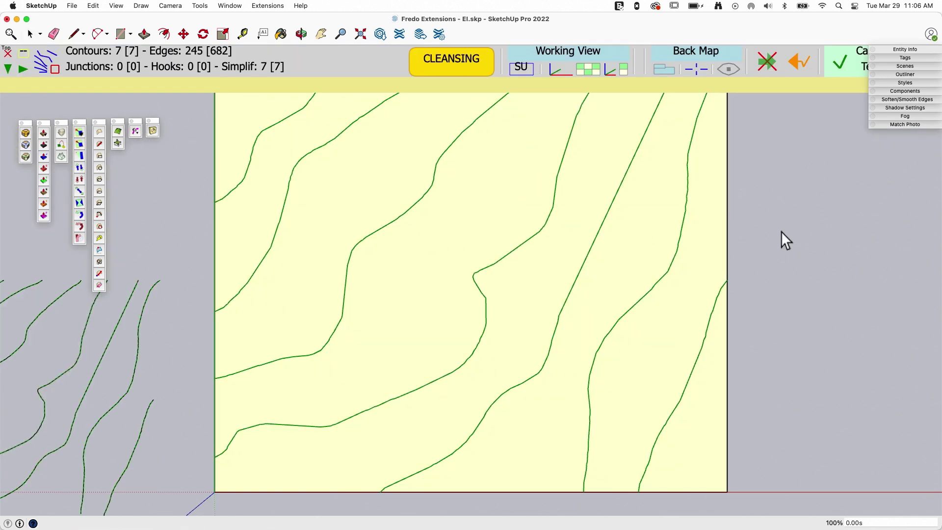
key("Return")
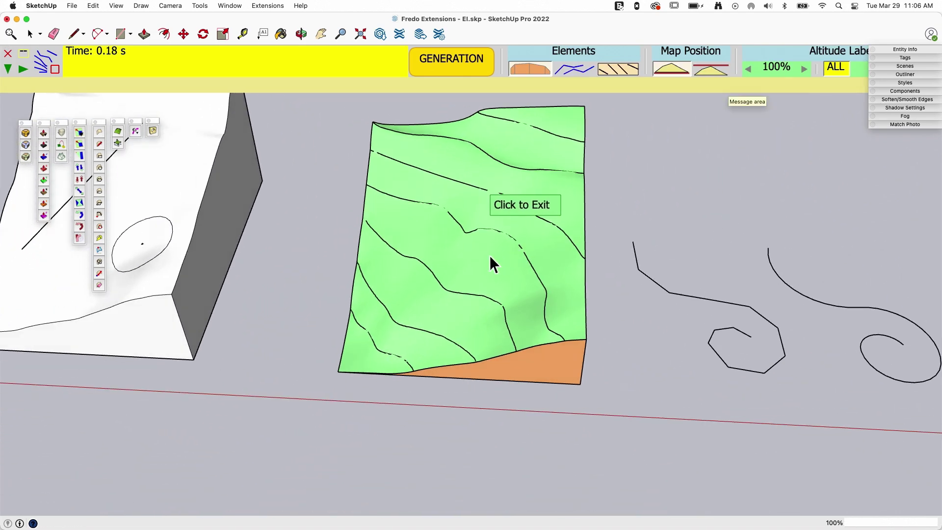
left_click(492, 245)
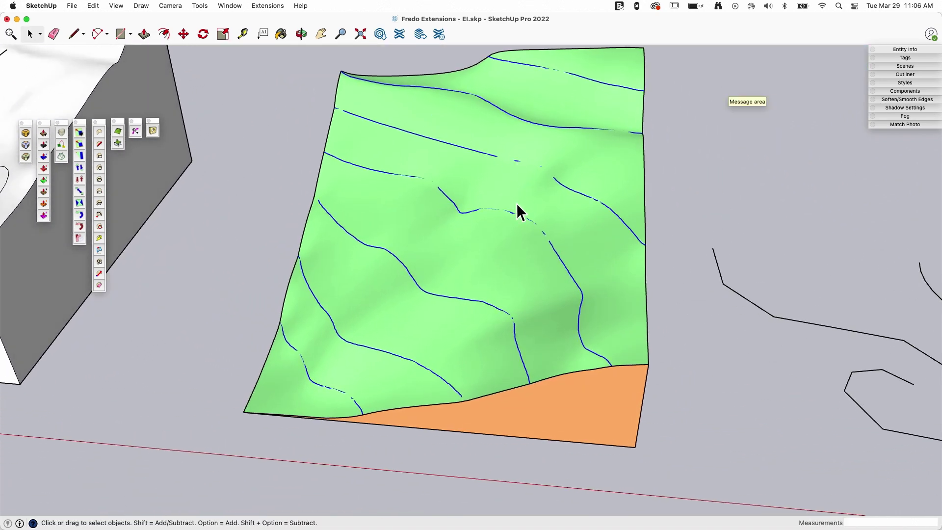
Temporarily show hidden geometry and examine the mesh grid of the generated green terrain
key("alt+h")
scroll(606, 249, "up", 5)
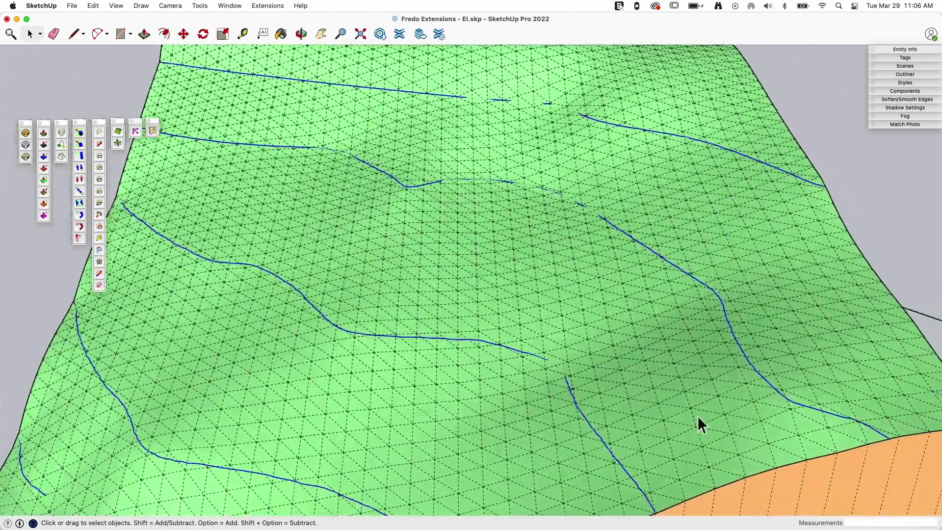
middle_click_drag(698, 417, 412, 160)
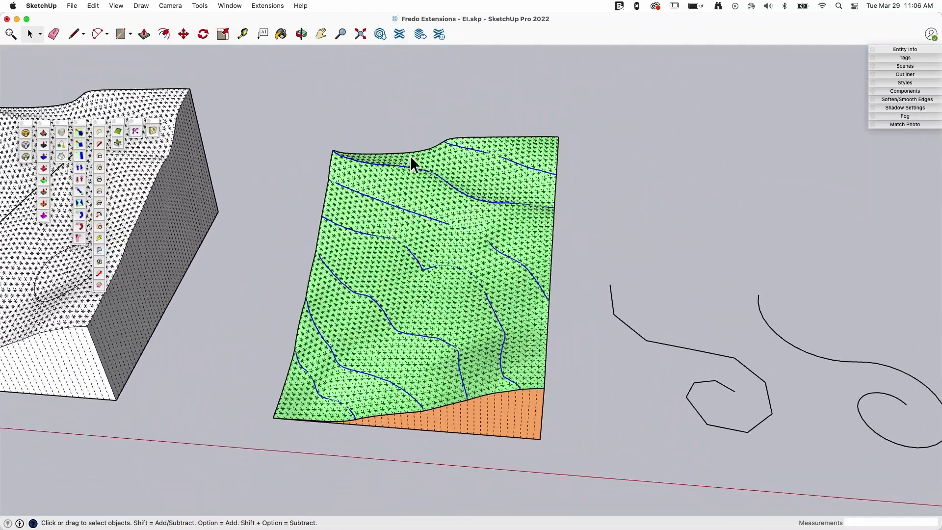
key("alt+h")
Open the Curvizard launcher for the spiral curves and enlarge its window to fit the tool list
middle_click_drag(485, 220, 203, 193, "shift")
scroll(549, 262, "up", 2)
scroll(203, 194, "down", 3)
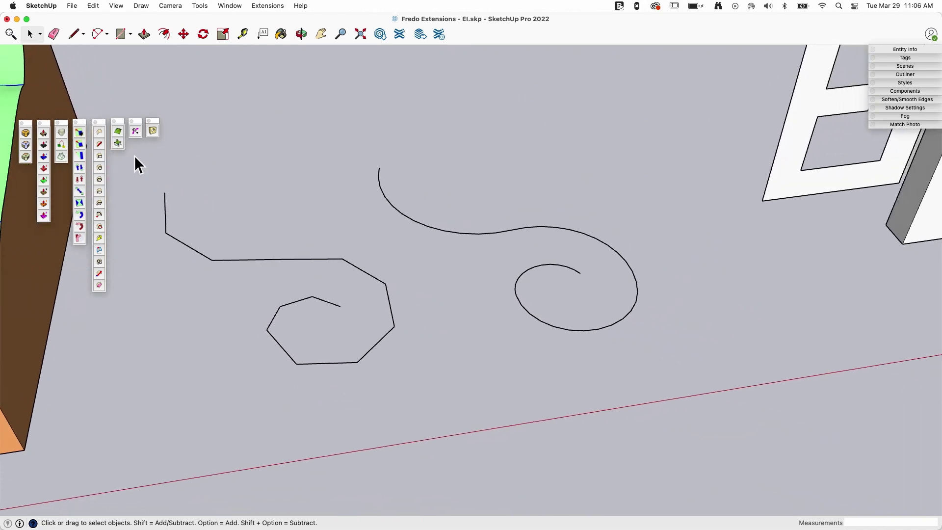
left_click(135, 131)
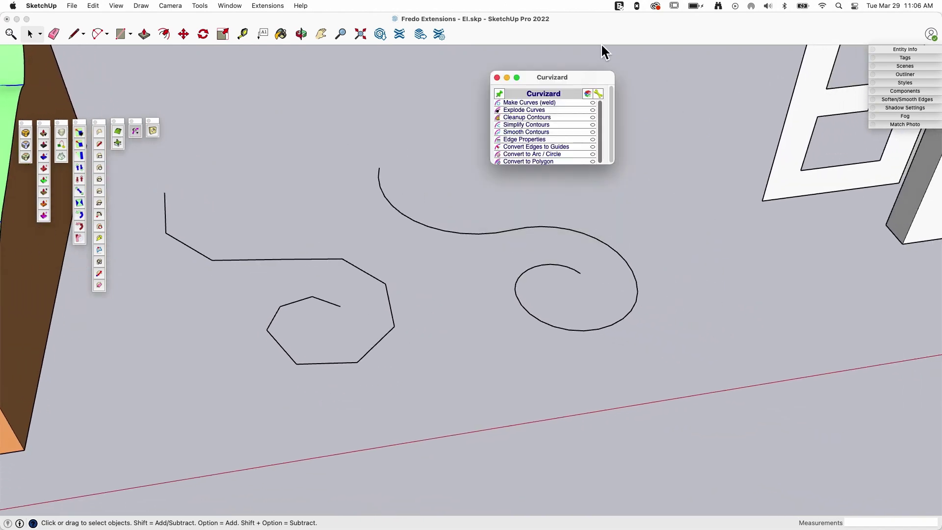
left_click_drag(616, 167, 617, 175)
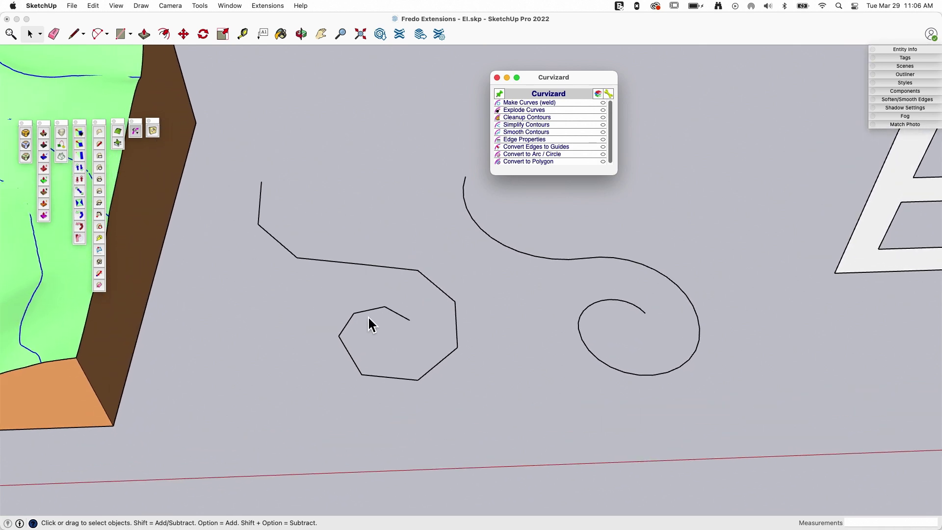
Select the segmented spiral polyline and round it into a smooth curve with Curvizard's Smooth Contours
left_click(358, 331)
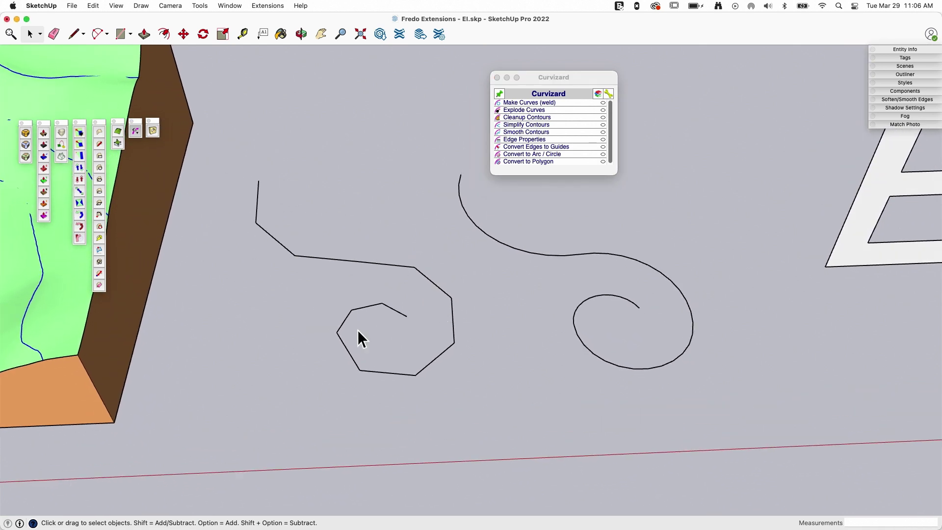
left_click_drag(232, 173, 455, 414)
middle_click_drag(381, 302, 500, 221)
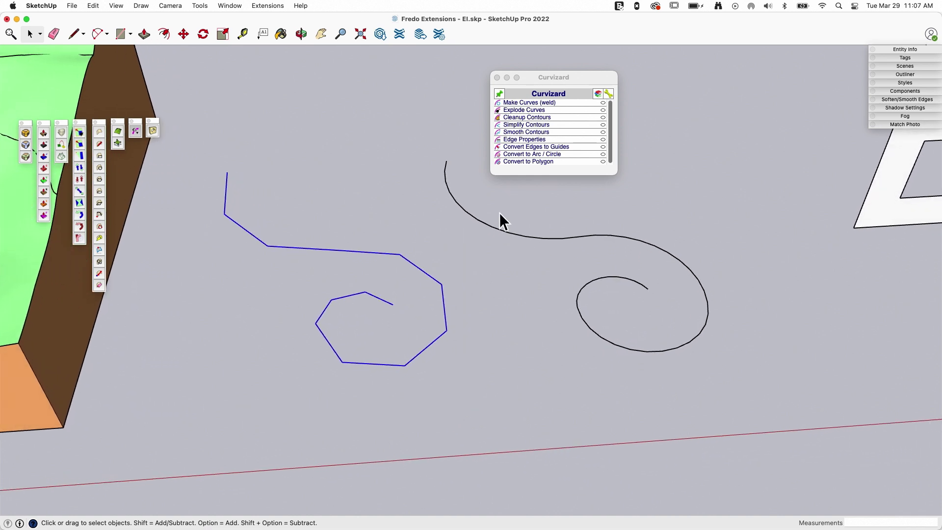
left_click(519, 131)
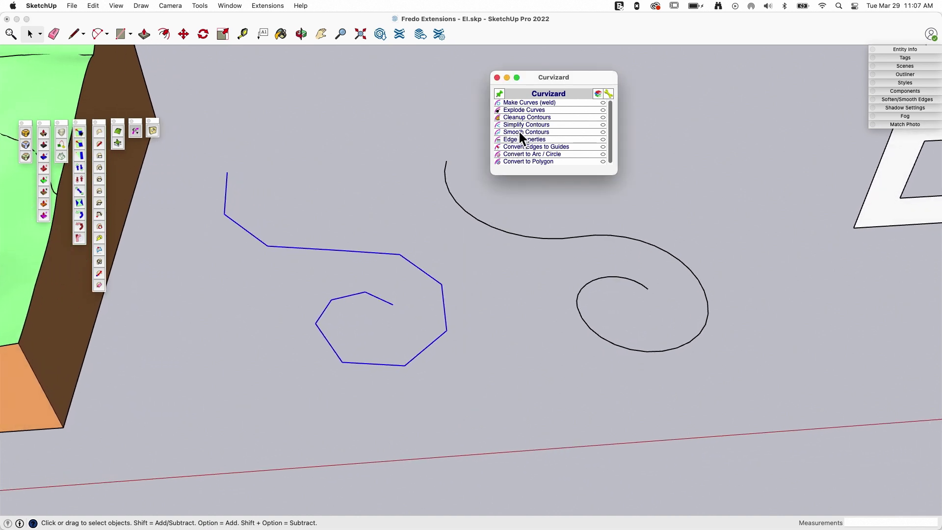
left_click(520, 133)
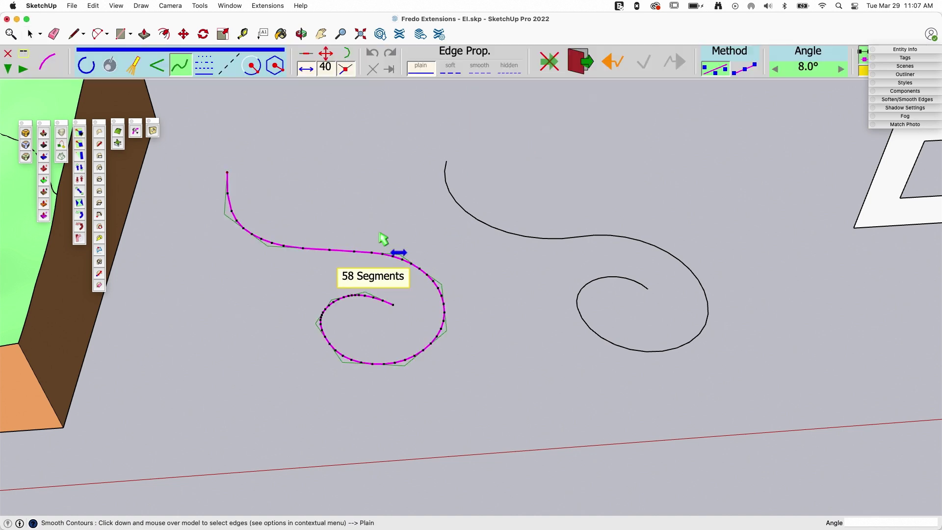
key("space")
middle_click_drag(404, 253, 264, 143)
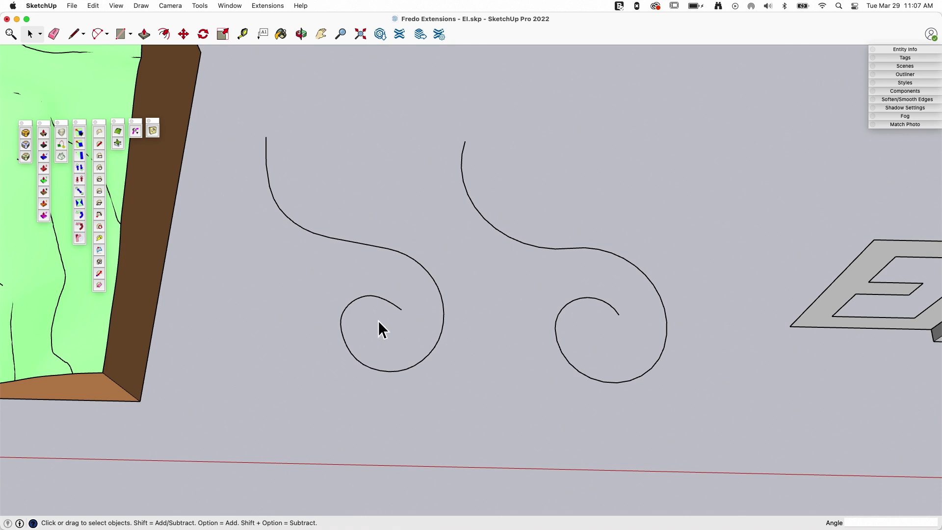
Select all edges of the second spiral curve, the one nearest the E-shaped outline, and show its entity information
middle_click_drag(379, 320, 331, 121)
left_click_drag(331, 121, 611, 452)
left_click(905, 49)
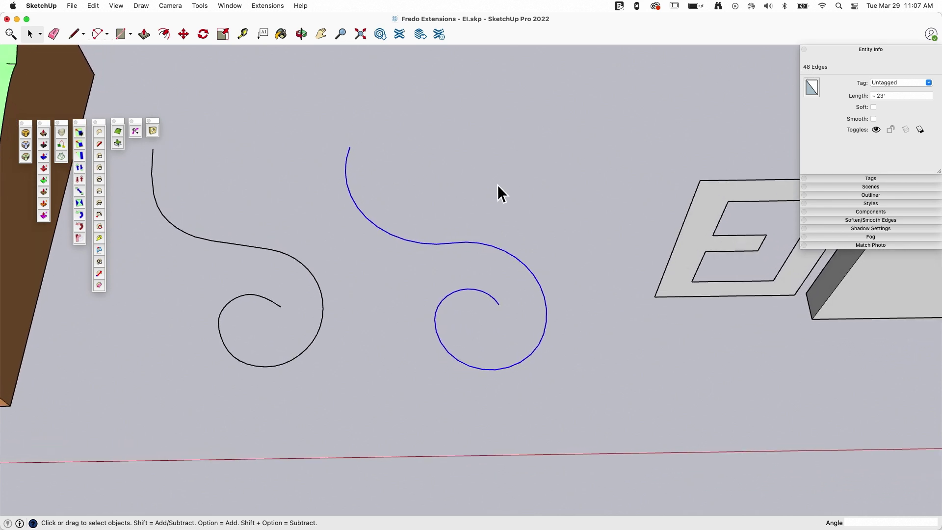
Reduce the selected spiral's segments with Curvizard's Simplify Contours at a 10° angle, and check the resulting curve's entity information
left_click(132, 131)
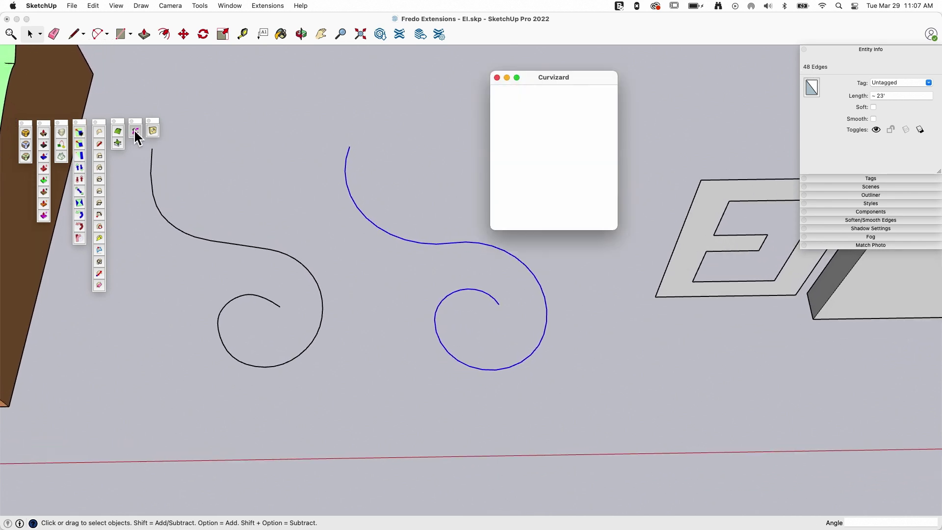
left_click_drag(617, 166, 619, 186)
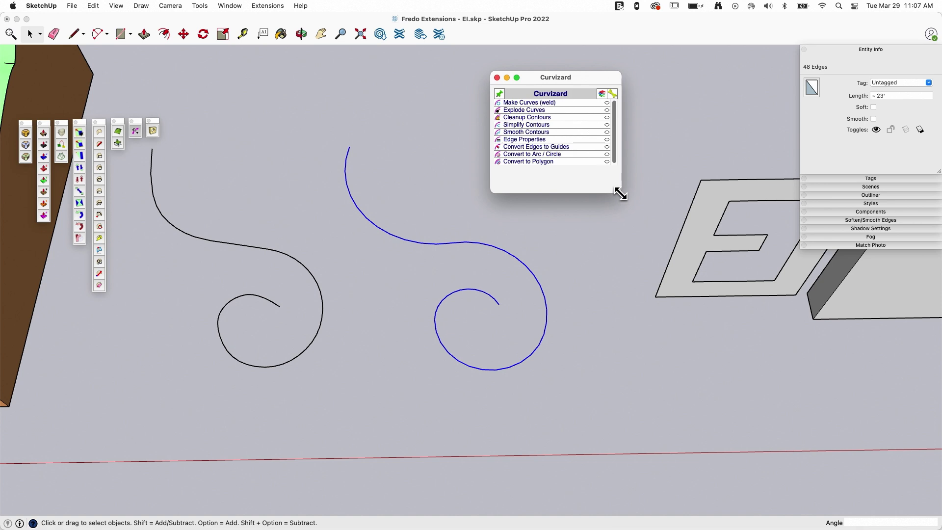
left_click(547, 132)
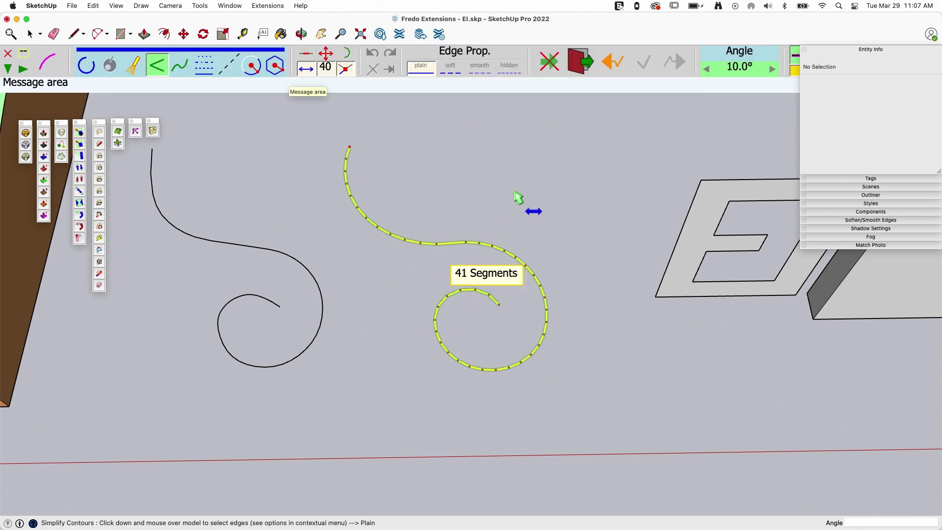
key("space")
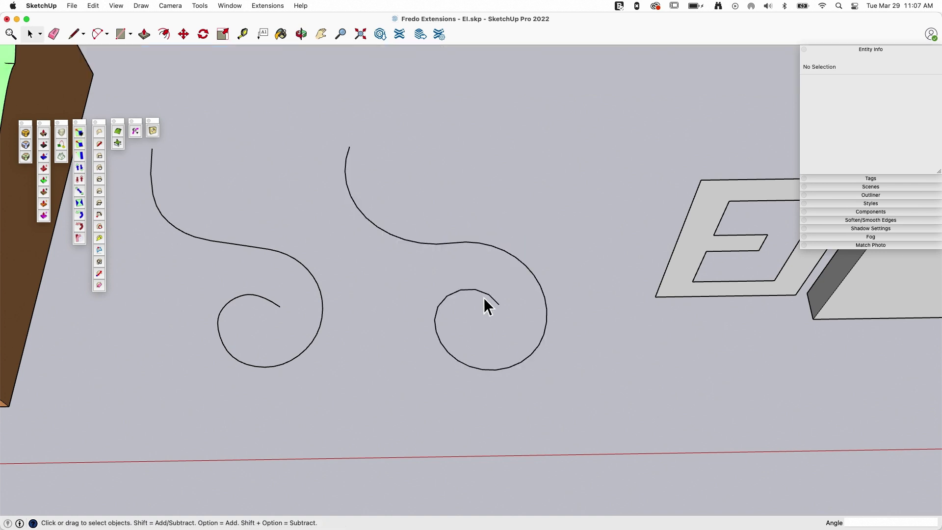
left_click(486, 244)
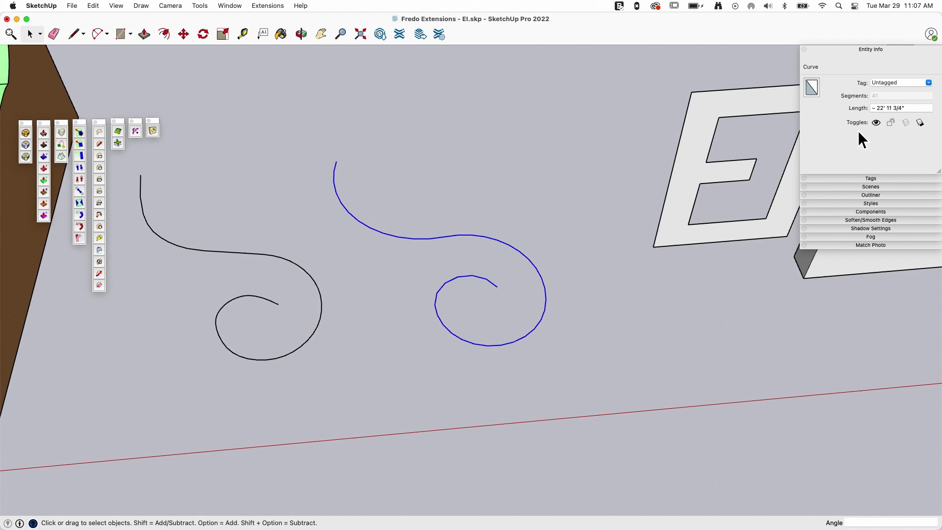
left_click(475, 173)
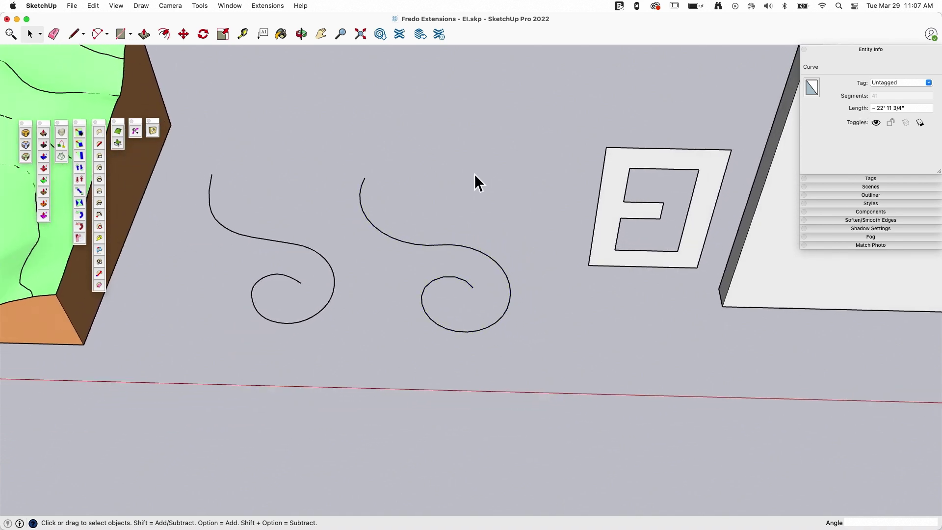
Cut the E-shaped stencil through the tall white slab in Drill Thru mode, rotated diagonally near the middle of its large face
middle_click_drag(475, 174, 292, 164)
middle_click_drag(194, 150, 200, 135)
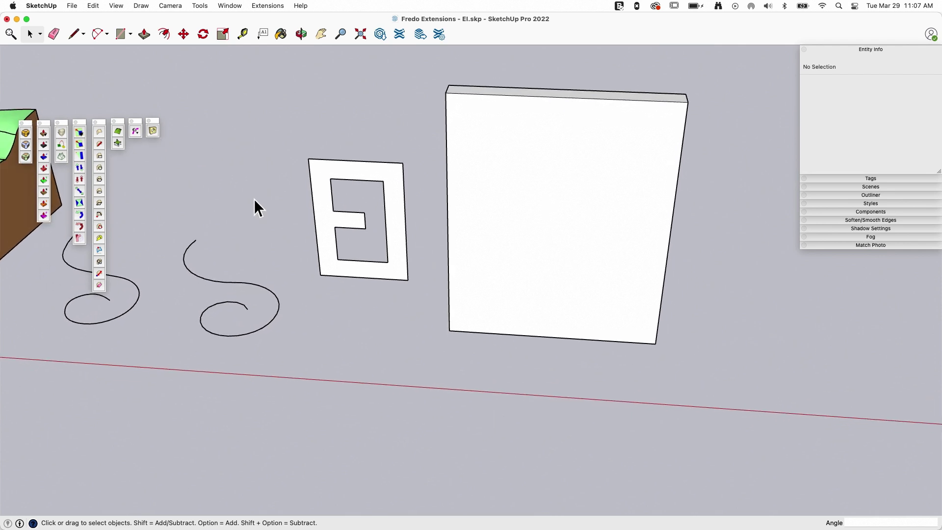
middle_click_drag(398, 184, 311, 274)
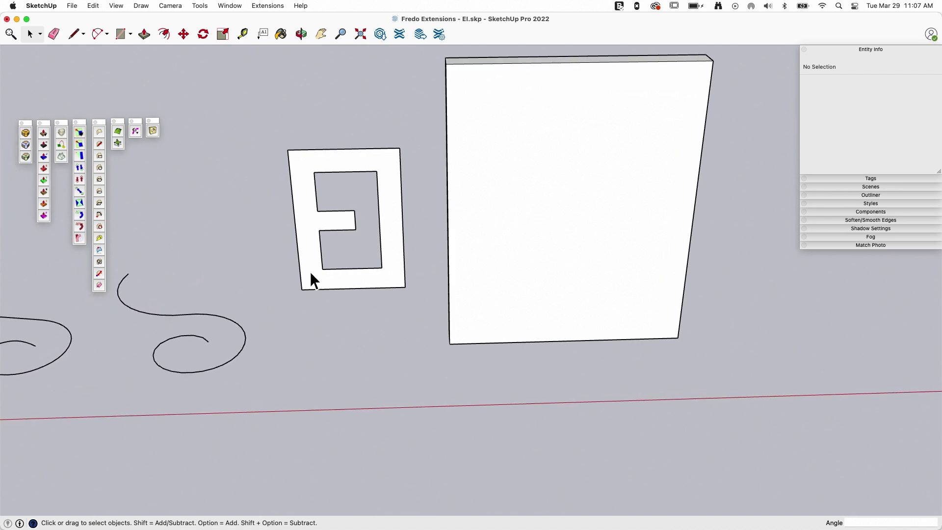
middle_click_drag(392, 177, 303, 171)
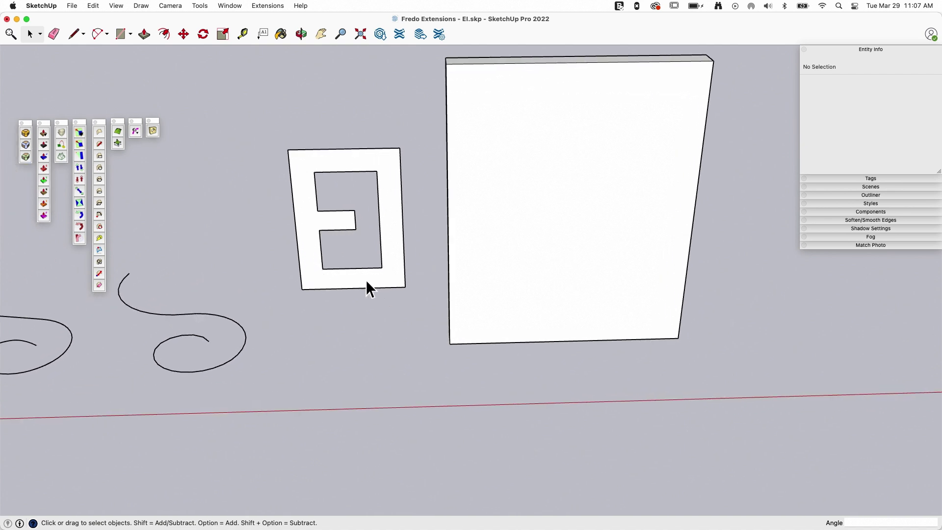
middle_click_drag(301, 175, 342, 221)
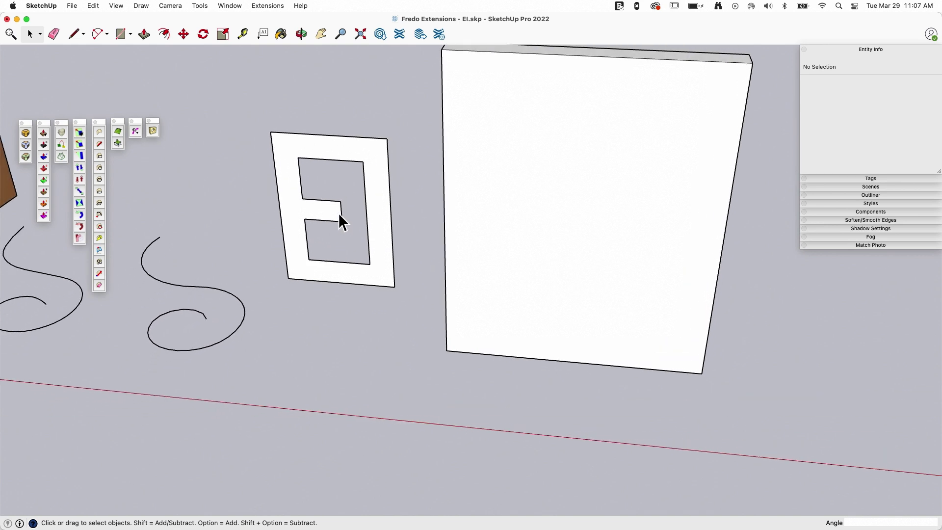
middle_click_drag(695, 224, 511, 179)
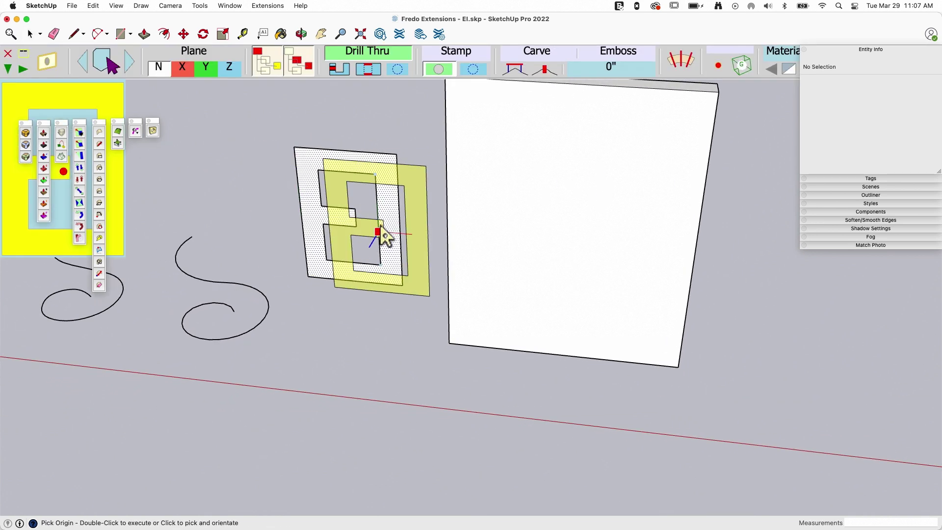
left_click(565, 224)
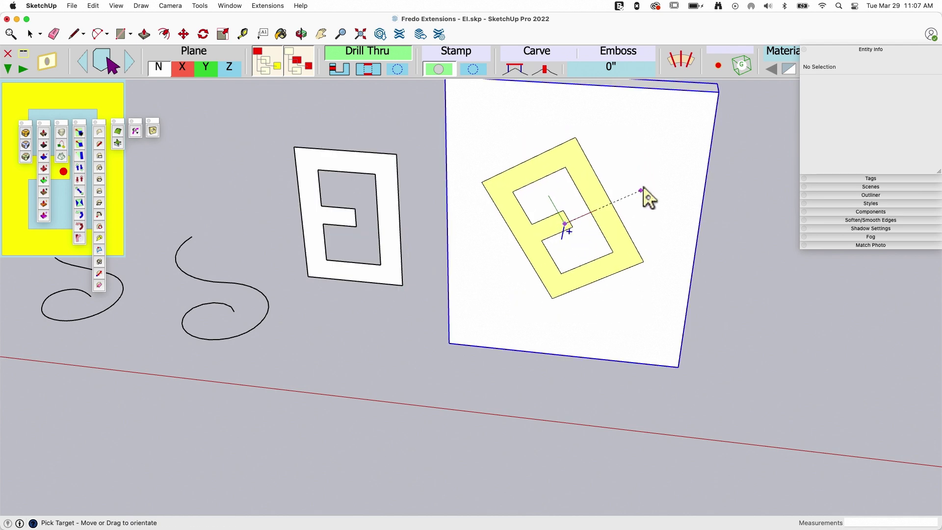
left_click(631, 142)
double_click(766, 323)
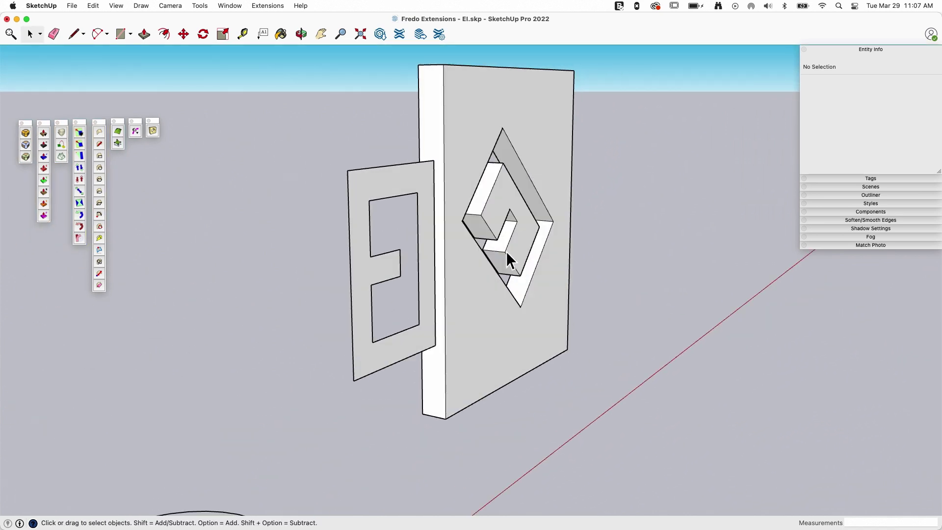
Examine the drilled opening from several sides of the slab, and review the whole row of finished example models
middle_click_drag(507, 251, 510, 304)
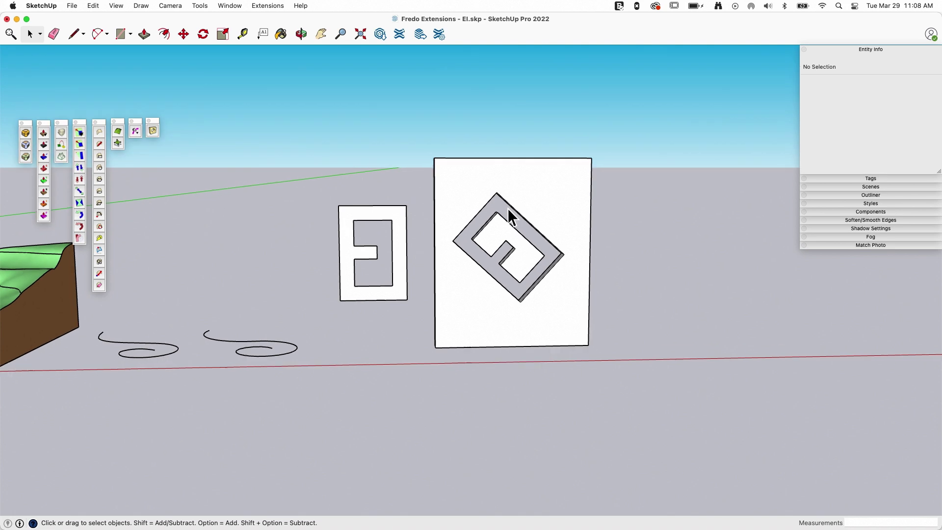
middle_click_drag(507, 208, 456, 157)
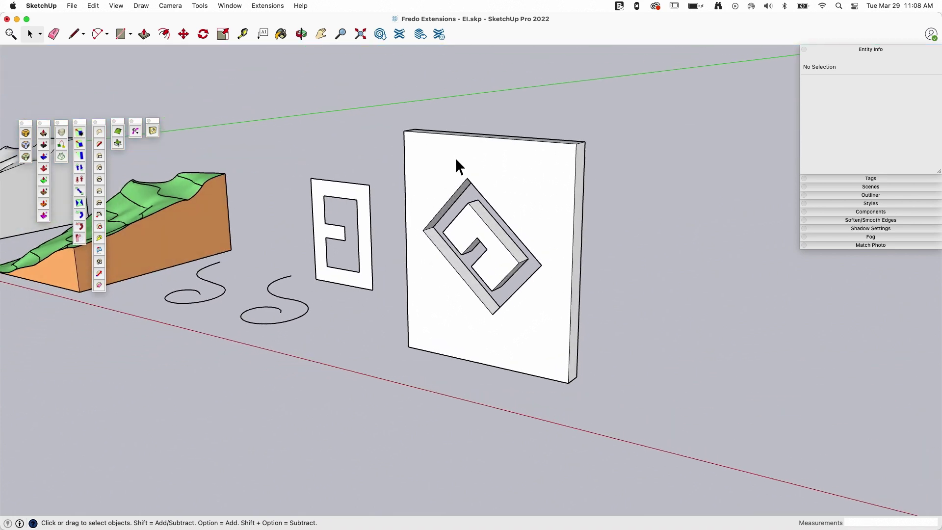
middle_click_drag(486, 208, 505, 148)
middle_click_drag(435, 324, 313, 260)
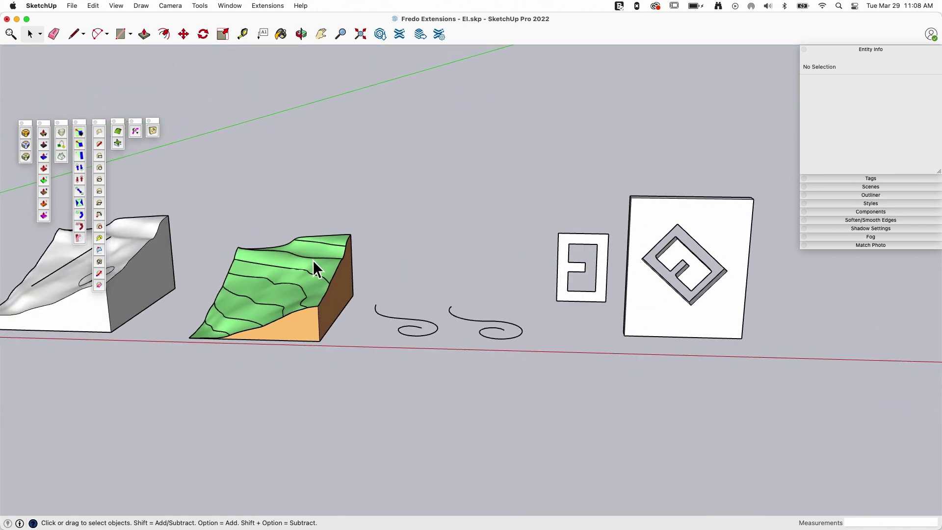
middle_click_drag(240, 278, 658, 322)
middle_click_drag(200, 216, 293, 267)
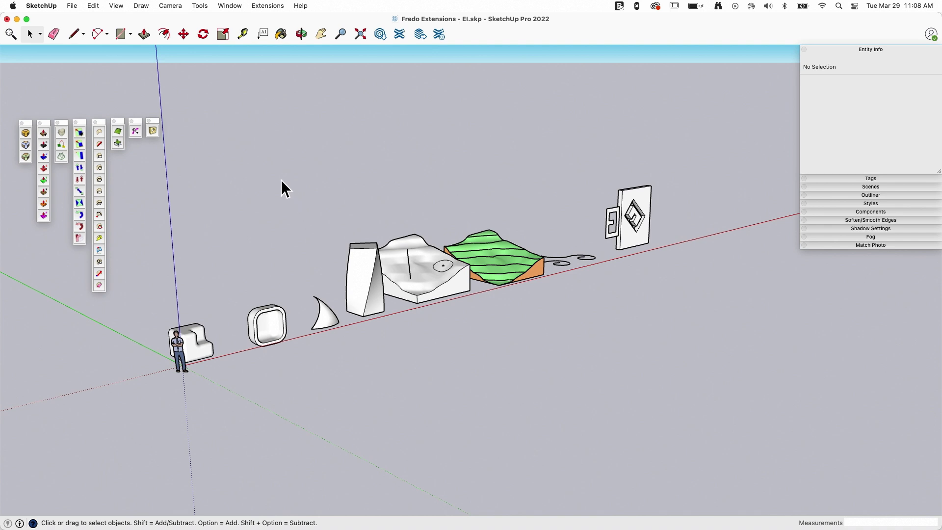
scroll(319, 151, "up", 3)
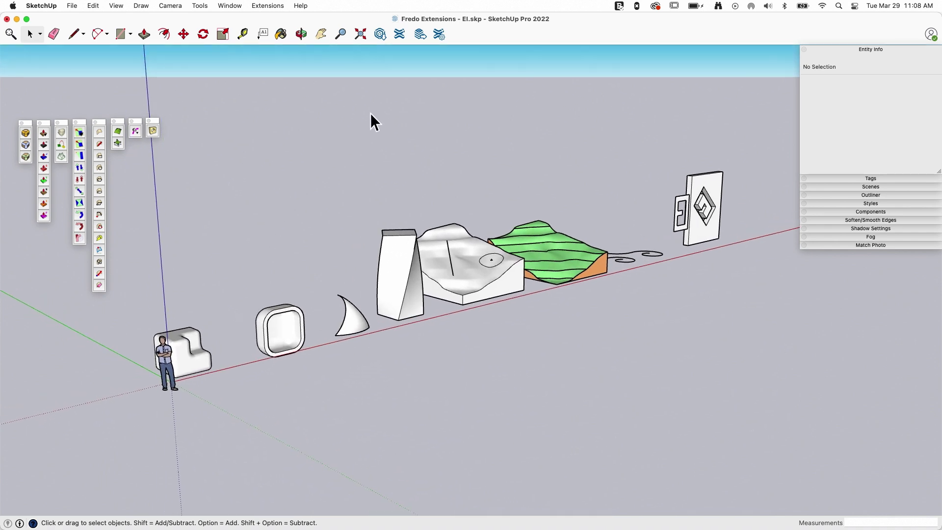